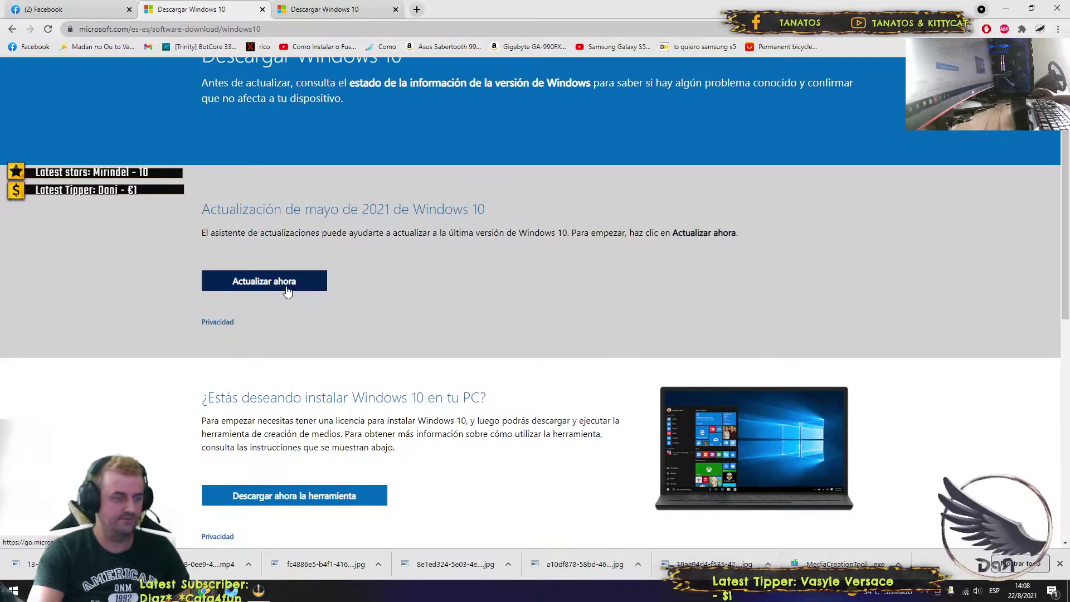
# - Download the Windows 10 media creation tool from the Microsoft page and run it with permission to make changes
pyautogui.scroll(-3, 414, 314)
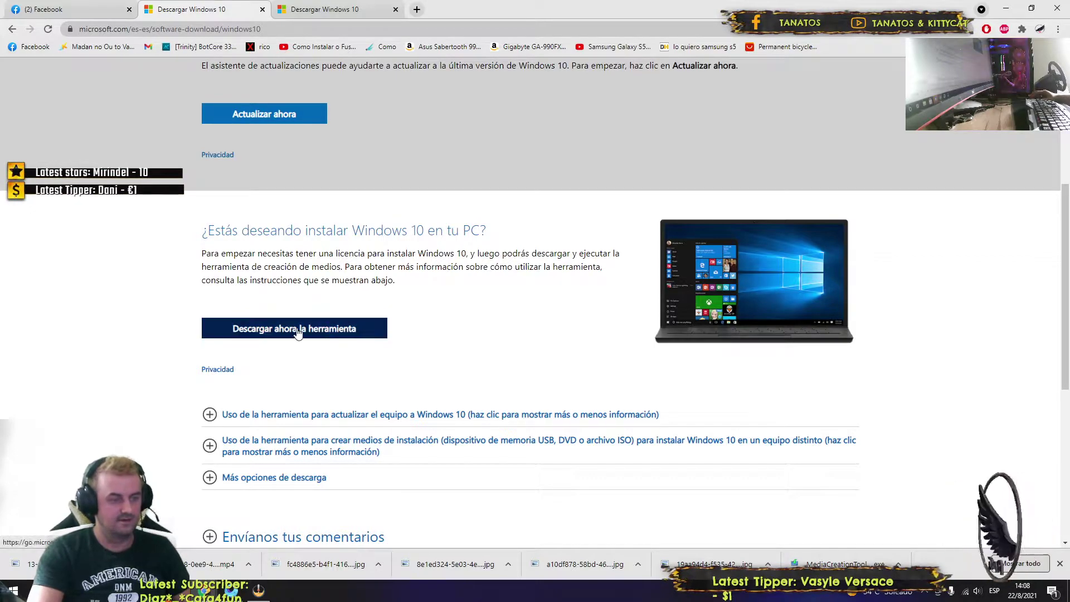
pyautogui.click(282, 330)
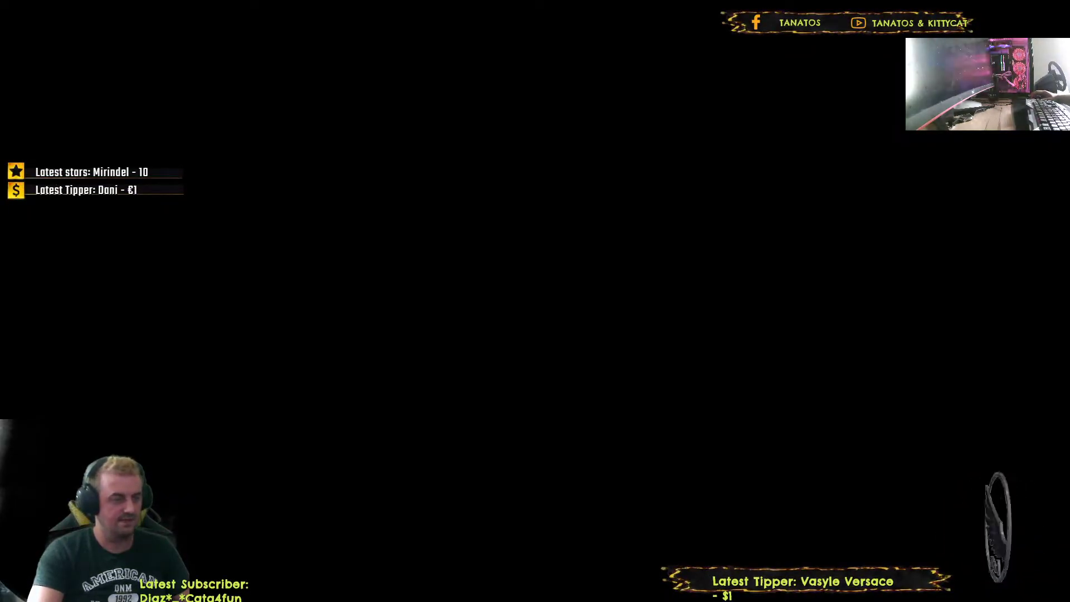
pyautogui.click(484, 370)
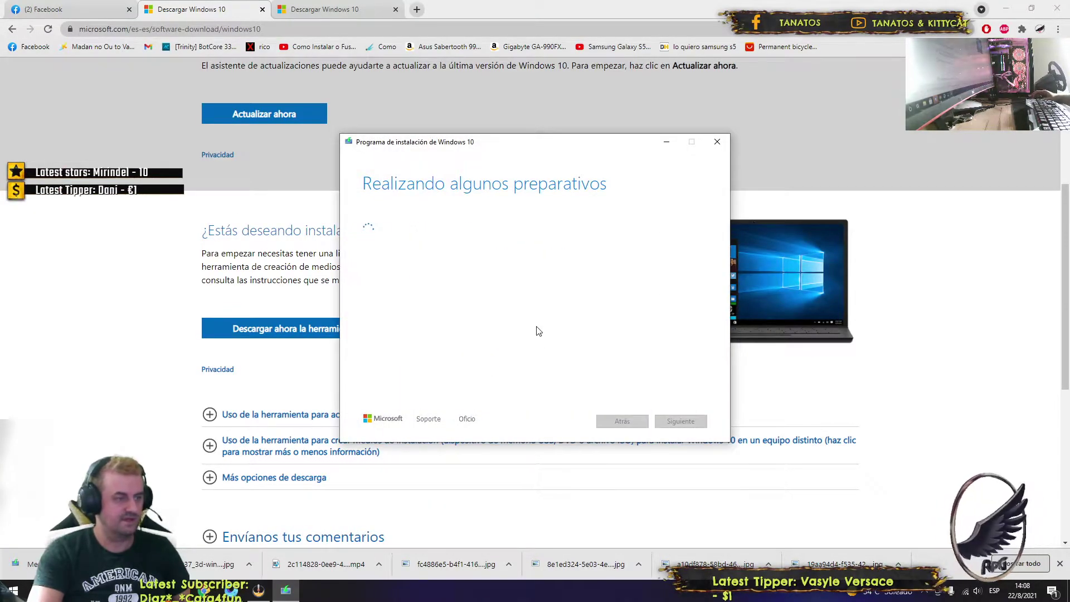
# - Minimize the browser and move the Windows 10 setup window to the upper middle of the desktop
pyautogui.moveTo(546, 144); pyautogui.dragTo(593, 189)
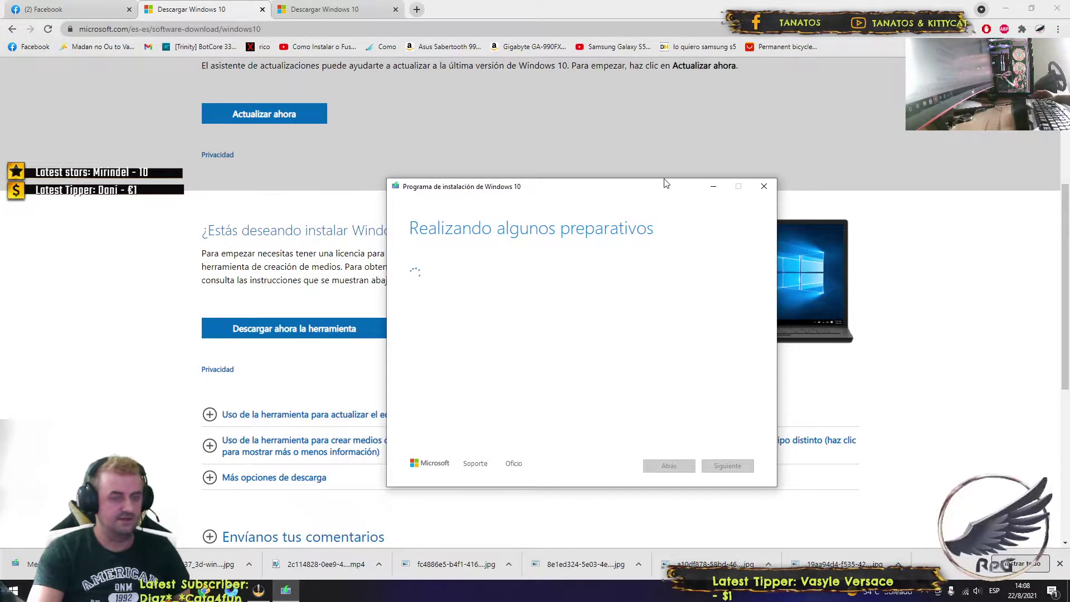
pyautogui.moveTo(666, 183); pyautogui.dragTo(601, 140)
pyautogui.click(1030, 27)
pyautogui.click(1006, 9)
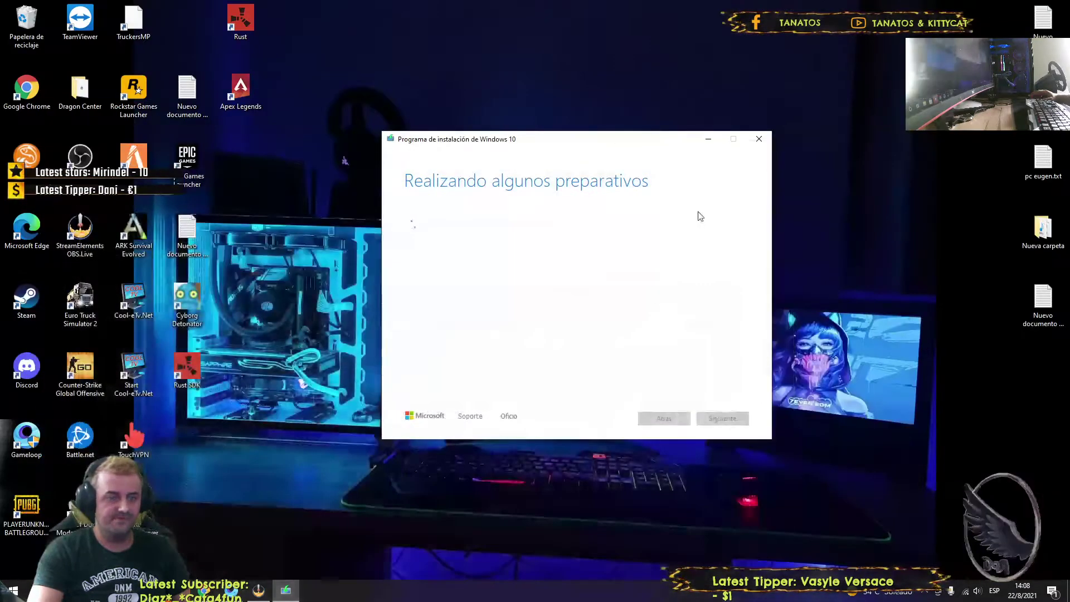
pyautogui.moveTo(542, 137); pyautogui.dragTo(509, 118)
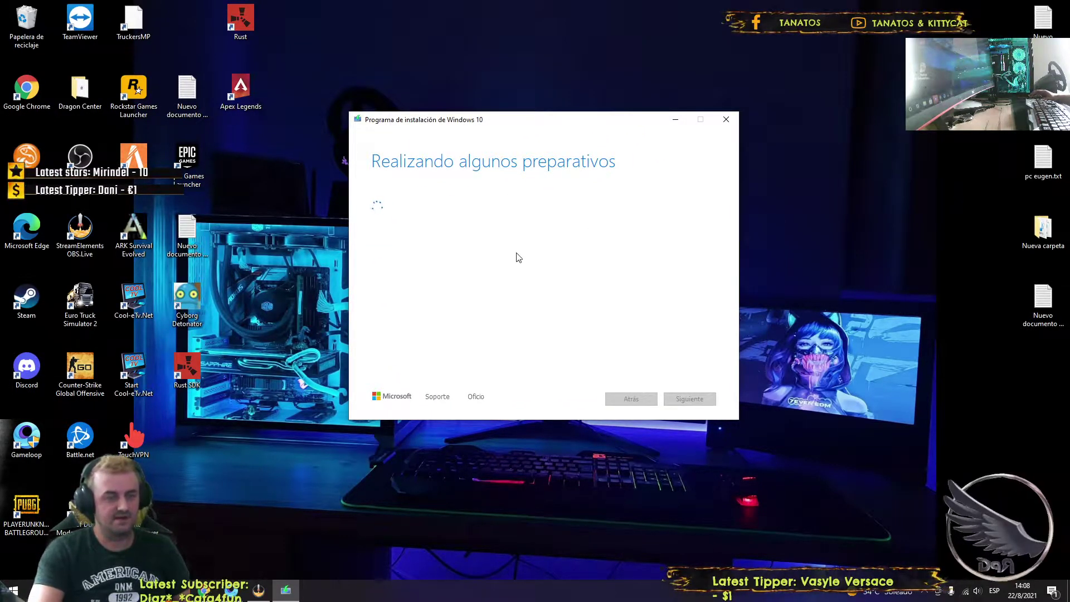
pyautogui.moveTo(522, 118); pyautogui.dragTo(479, 71)
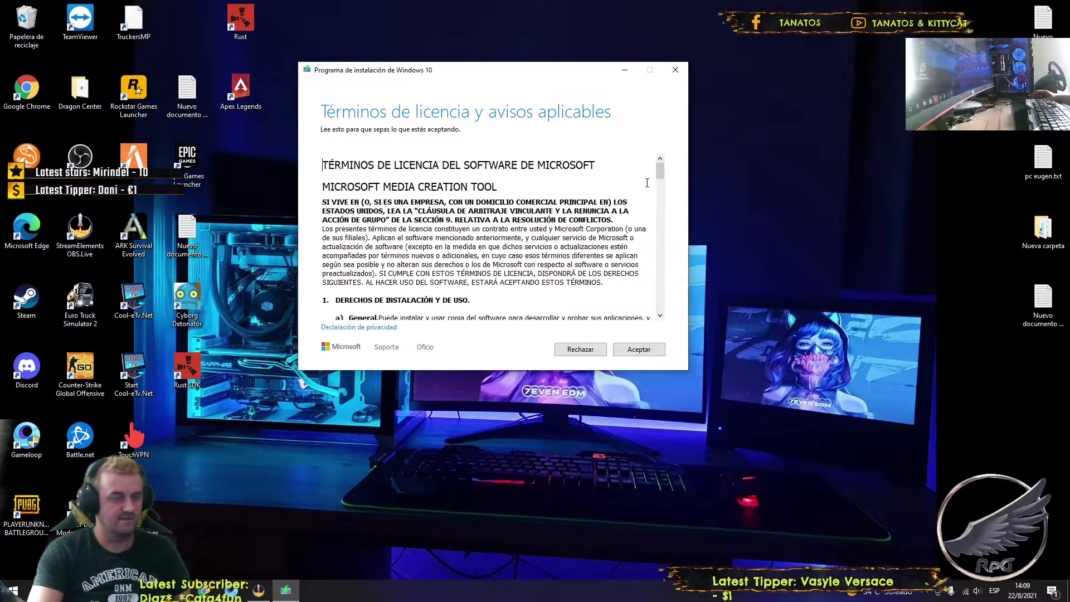
# - Go through the Media Creation Tool license terms to the end and accept them
pyautogui.scroll(-3, 669, 174)
pyautogui.scroll(3, 669, 174)
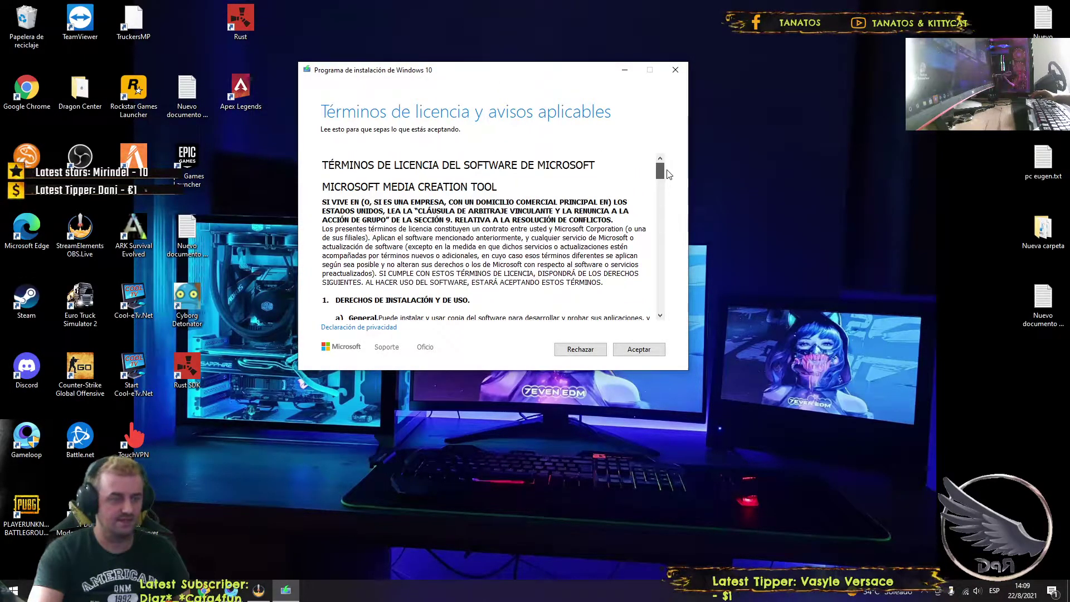
pyautogui.scroll(-3, 669, 175)
pyautogui.scroll(3, 668, 174)
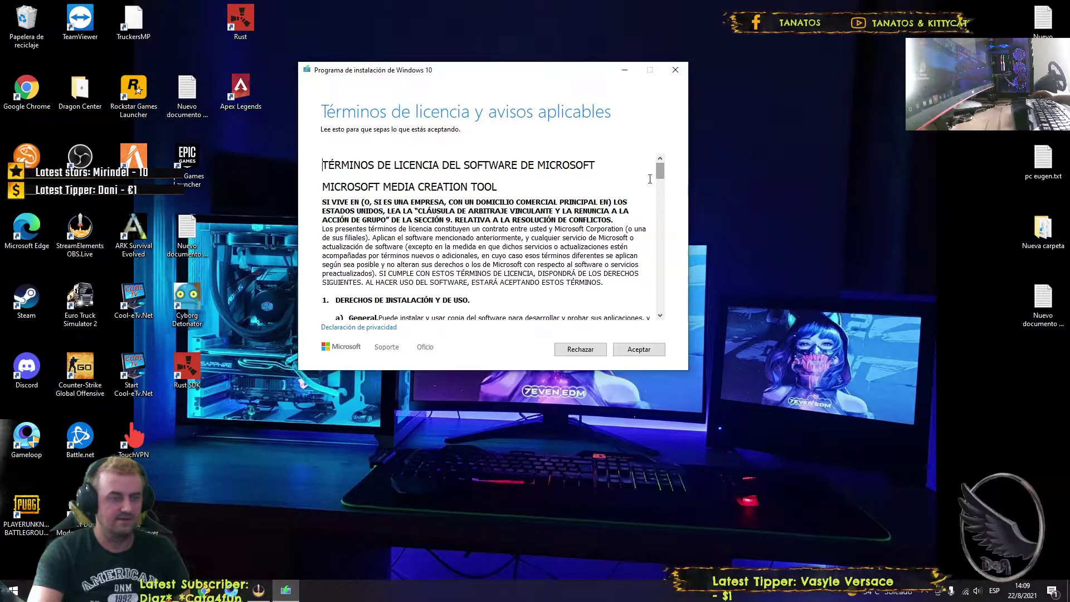
pyautogui.moveTo(660, 173); pyautogui.dragTo(654, 332)
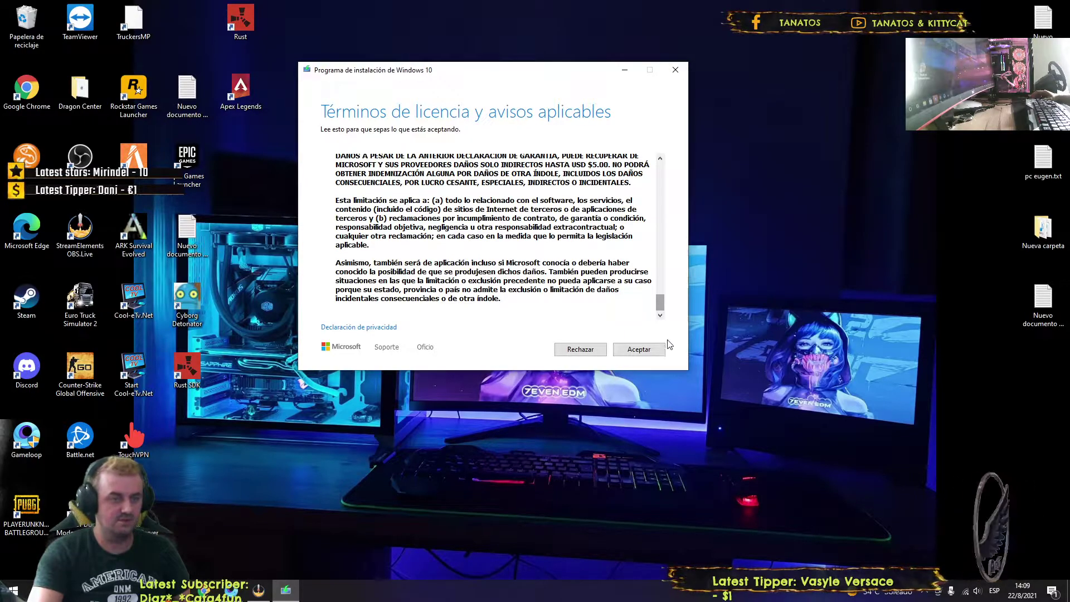
pyautogui.click(655, 352)
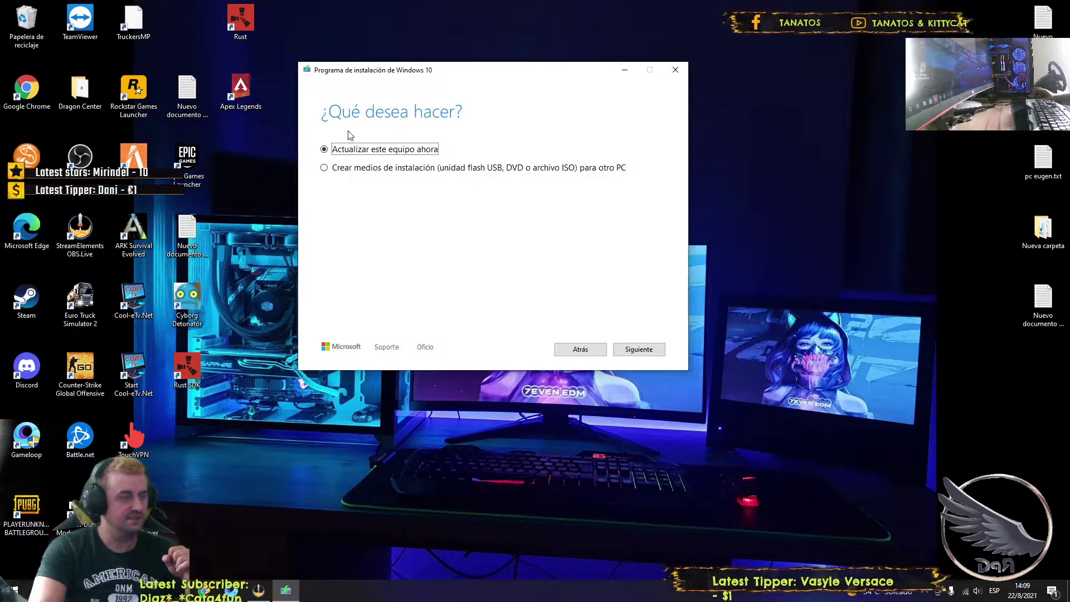
# - Choose to create installation media (USB flash drive, DVD or ISO file) for another PC and continue
pyautogui.moveTo(483, 83)
pyautogui.mouseDown()
pyautogui.moveTo(440, 105)
pyautogui.moveTo(481, 97)
pyautogui.mouseUp()
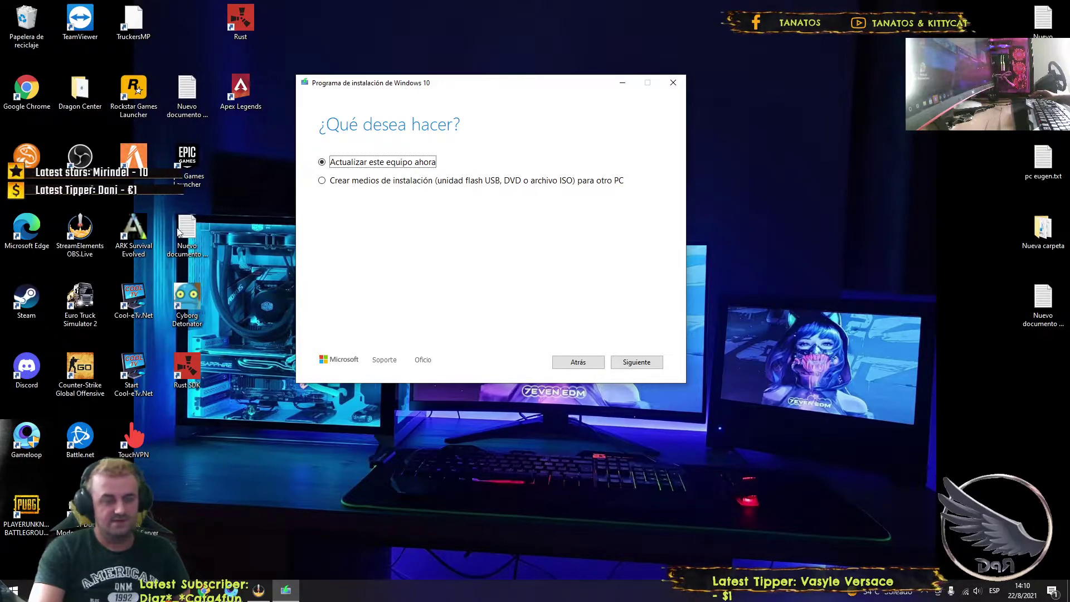
pyautogui.moveTo(495, 84); pyautogui.dragTo(481, 57)
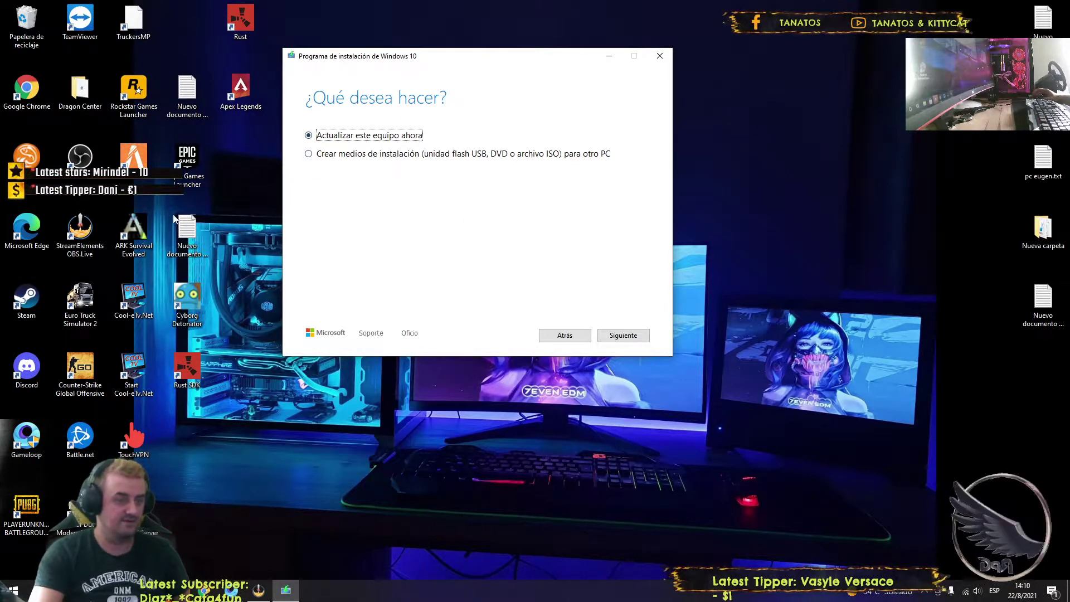
pyautogui.click(310, 156)
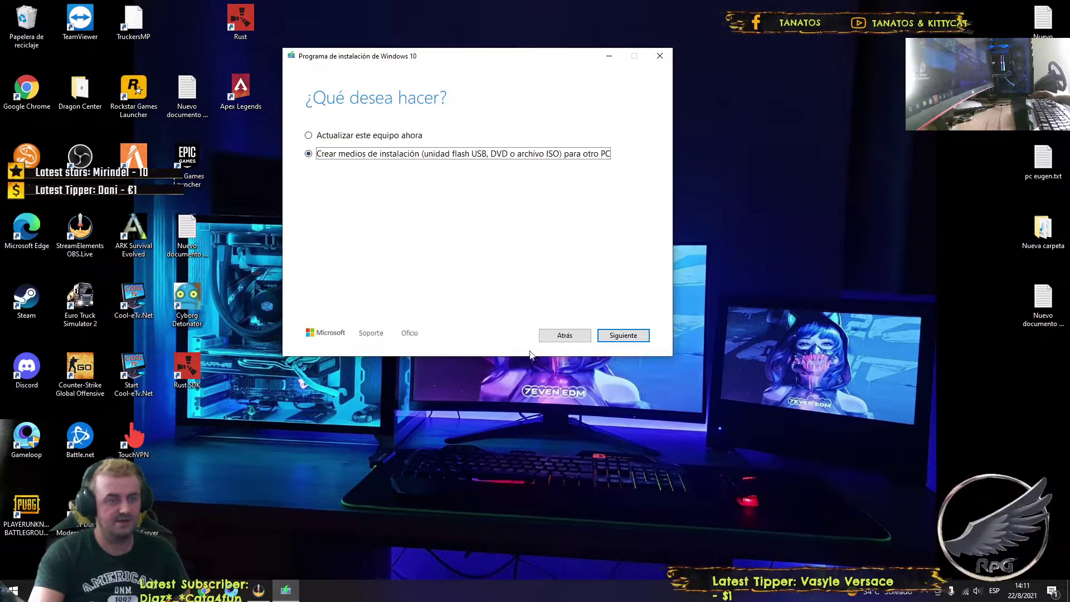
pyautogui.click(630, 339)
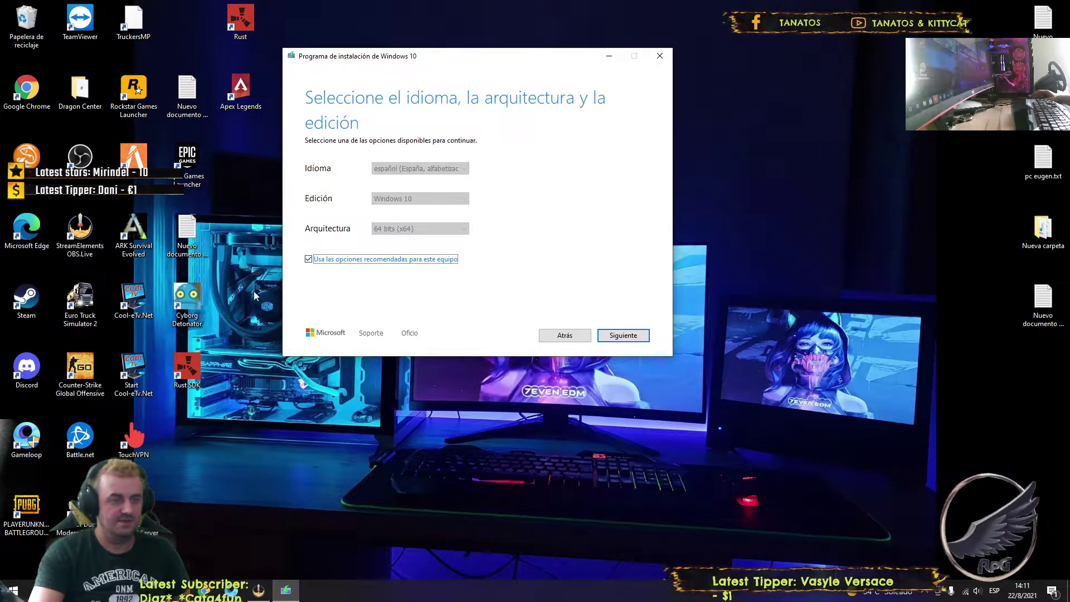
# - Turn off the recommended options for this PC, set the language to română and continue
pyautogui.click(316, 261)
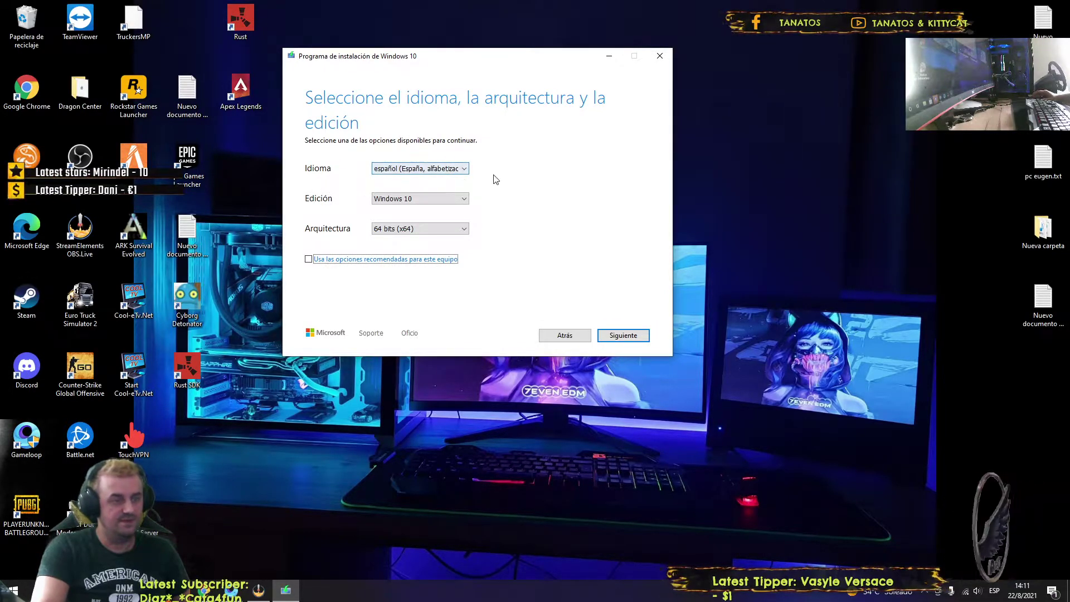
pyautogui.click(465, 170)
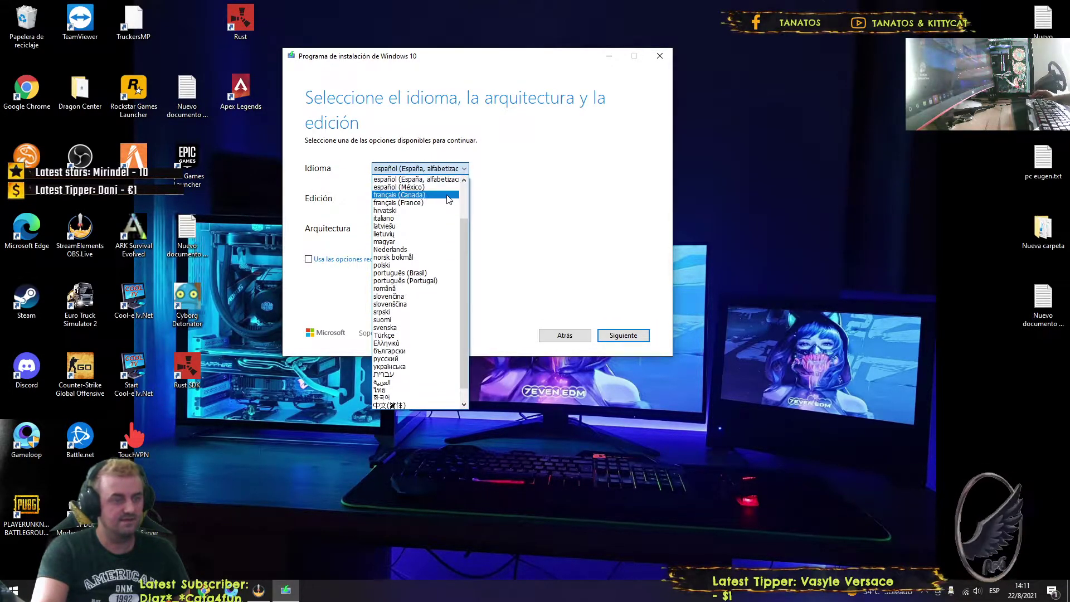
pyautogui.click(401, 290)
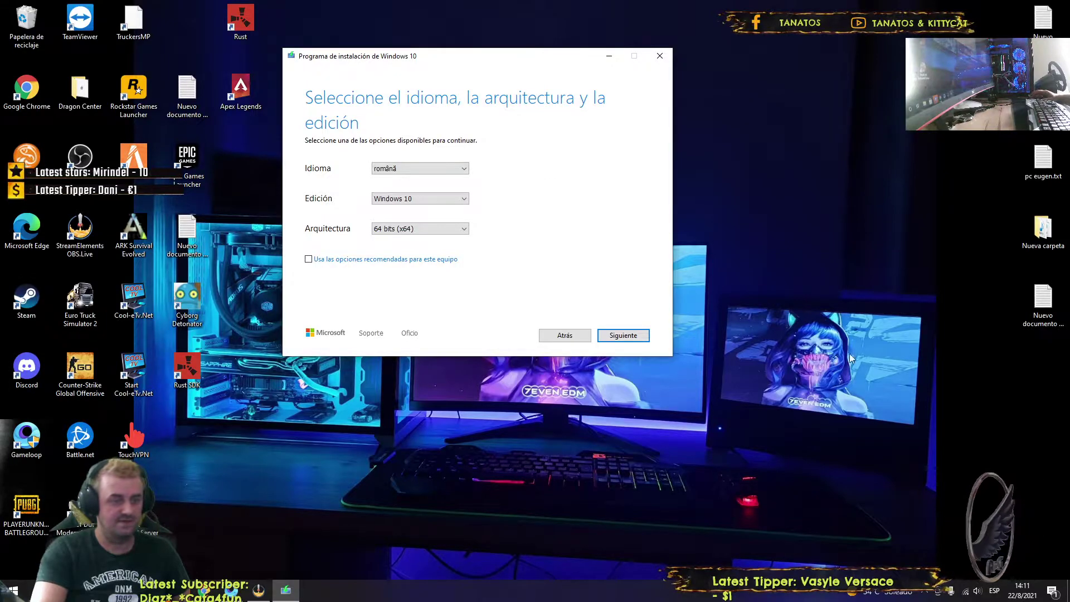
pyautogui.click(624, 336)
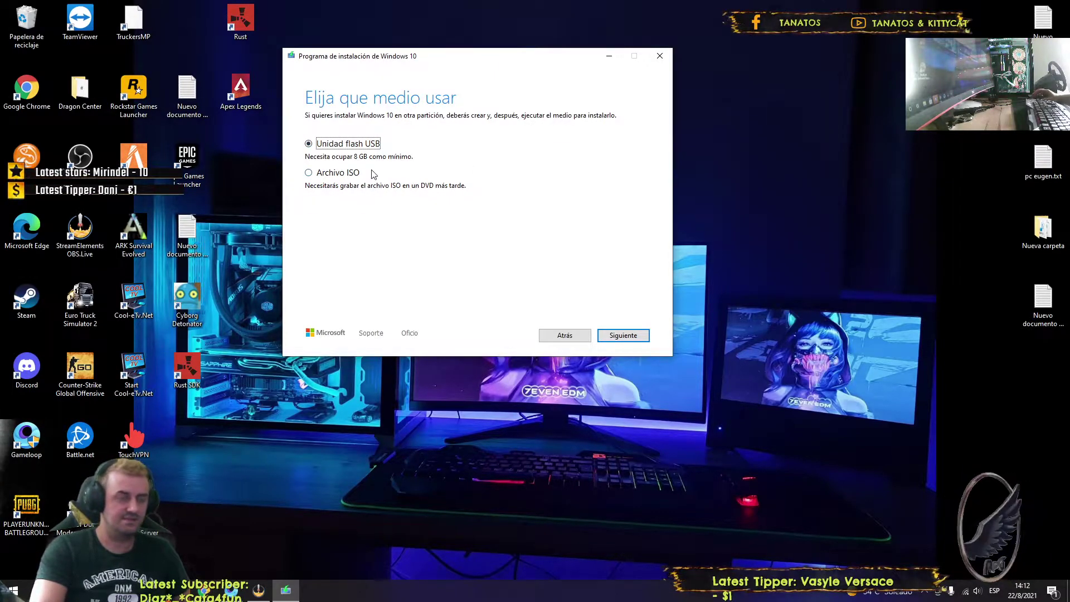
# - Choose the ISO file as the medium and save it as Windows.iso in the Descargas folder
pyautogui.click(310, 175)
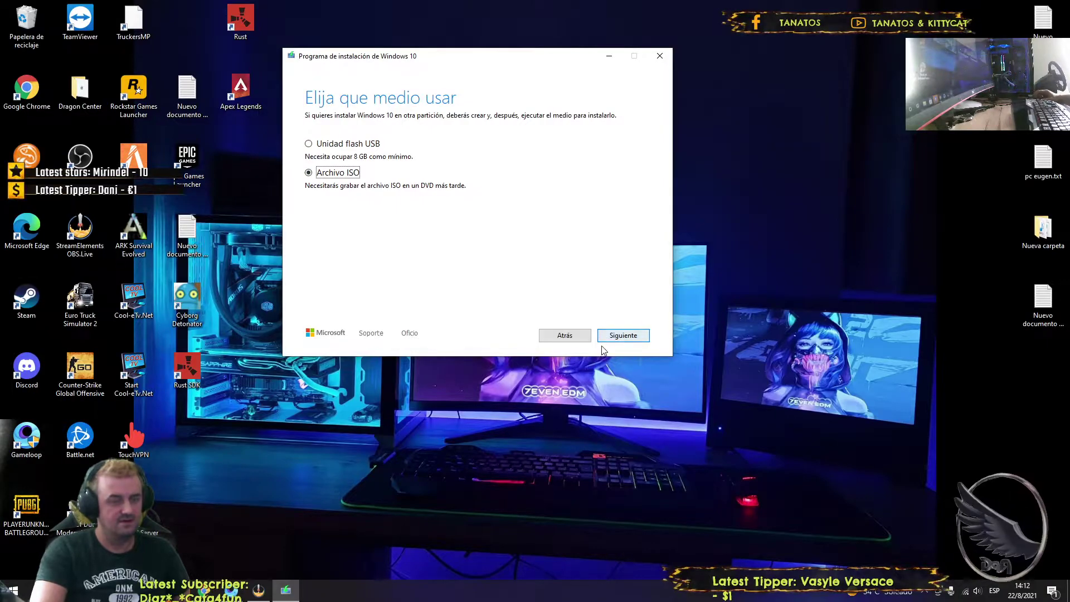
pyautogui.click(636, 337)
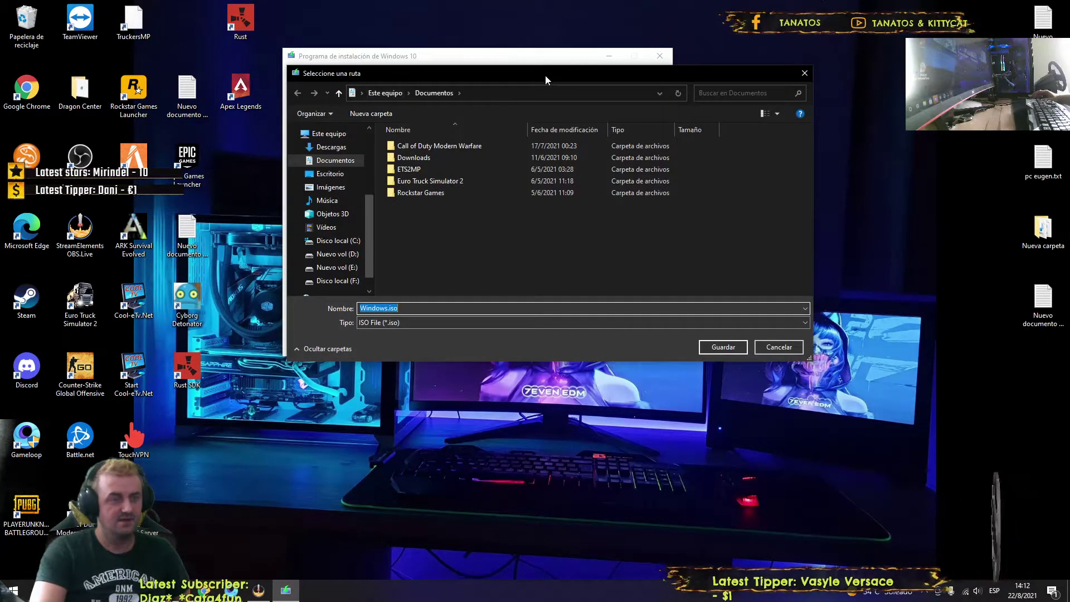
pyautogui.moveTo(490, 78); pyautogui.dragTo(464, 74)
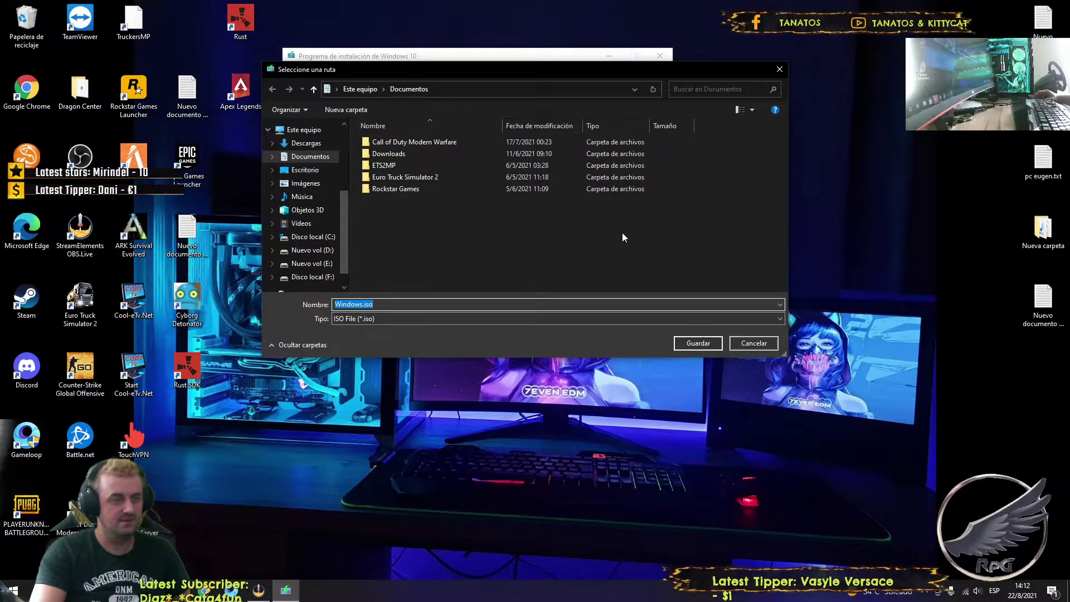
pyautogui.click(306, 170)
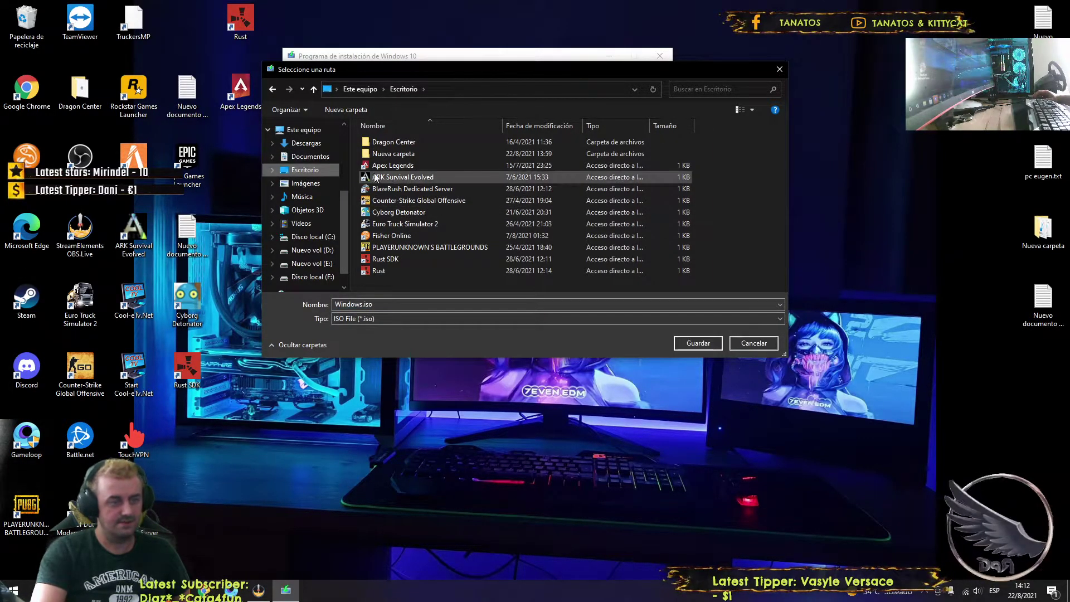
pyautogui.click(309, 143)
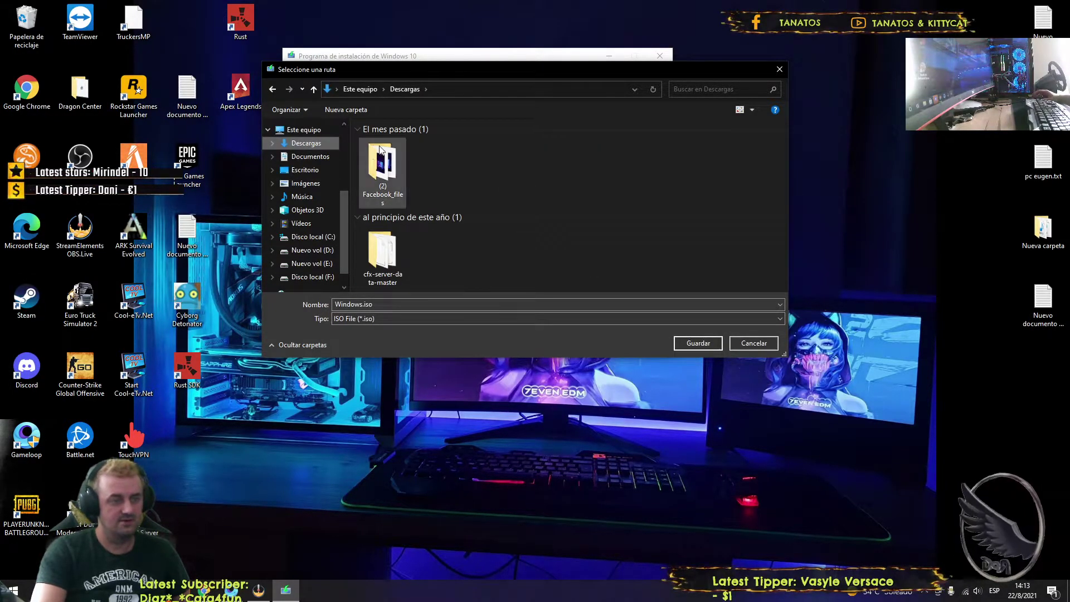
pyautogui.doubleClick(379, 304)
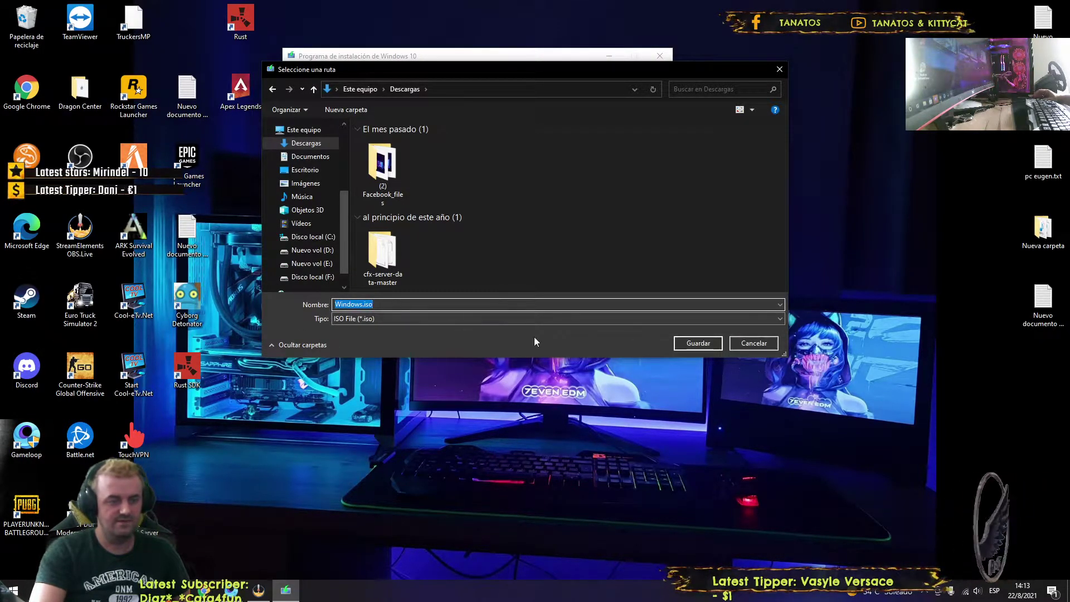
pyautogui.click(696, 343)
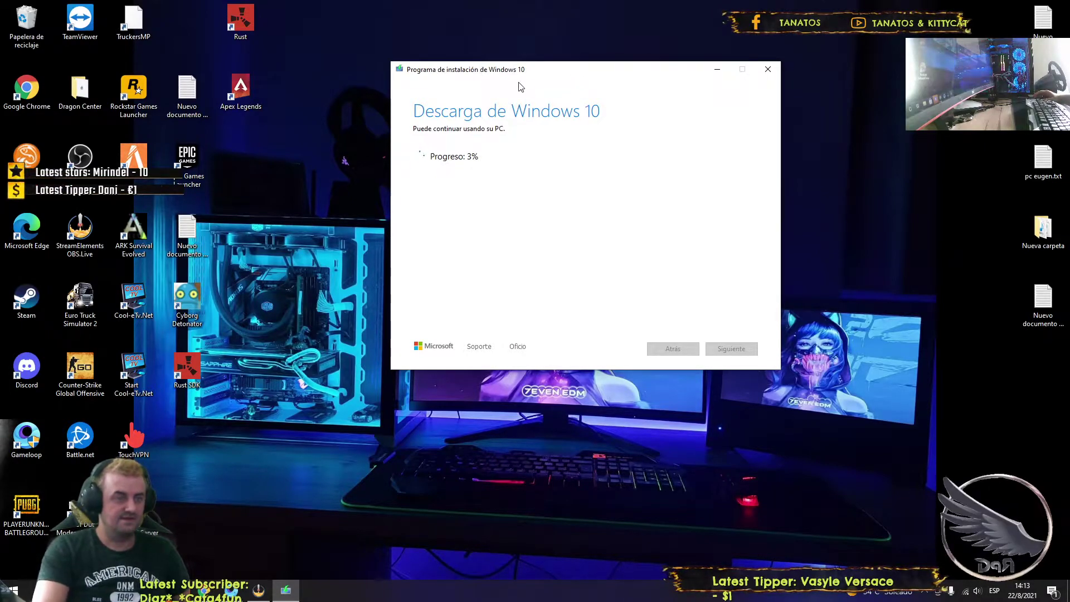
pyautogui.moveTo(568, 74)
pyautogui.mouseDown()
pyautogui.moveTo(503, 69)
pyautogui.moveTo(563, 59)
pyautogui.mouseUp()
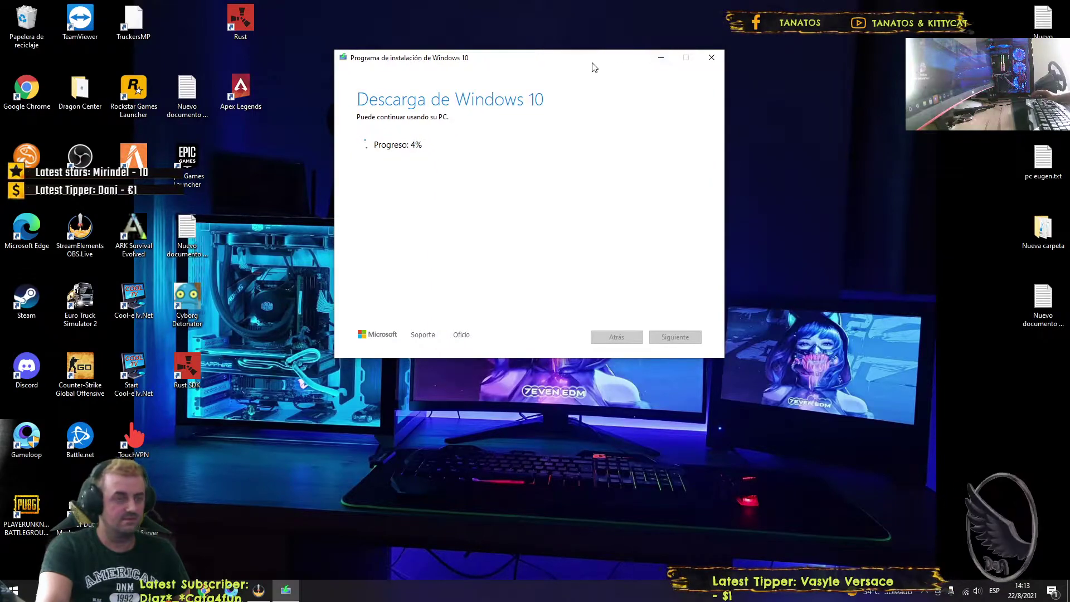
pyautogui.moveTo(506, 56); pyautogui.dragTo(530, 56)
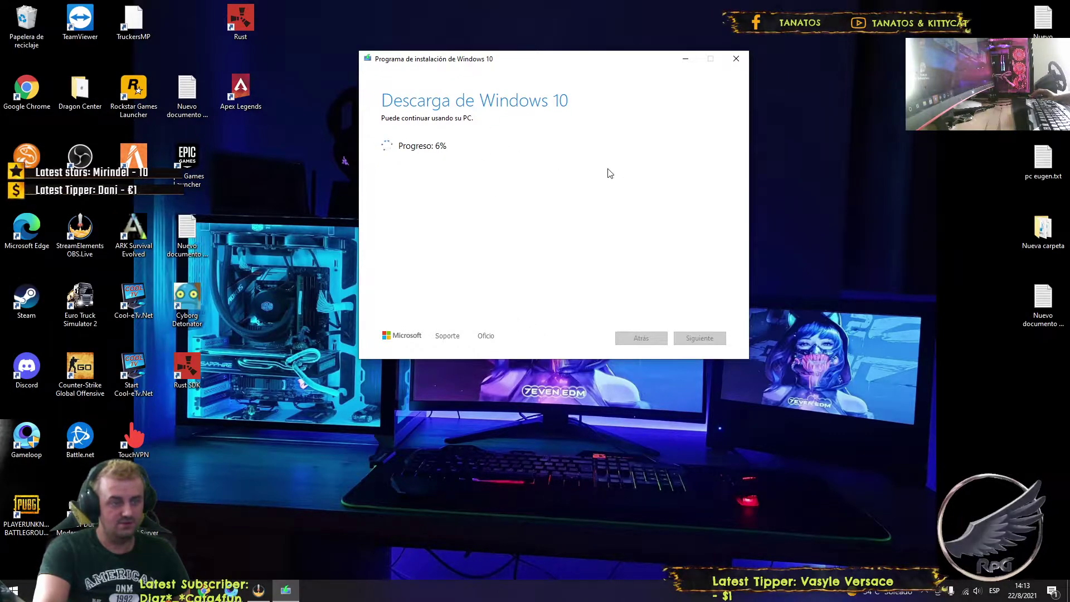
pyautogui.moveTo(563, 64); pyautogui.dragTo(604, 79)
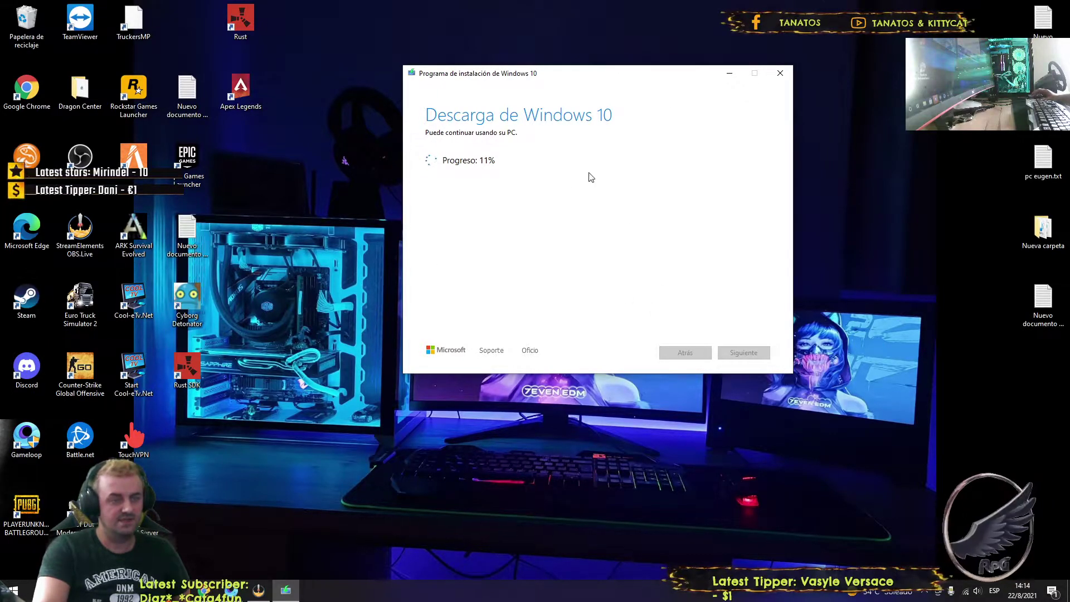
pyautogui.moveTo(595, 77); pyautogui.dragTo(648, 60)
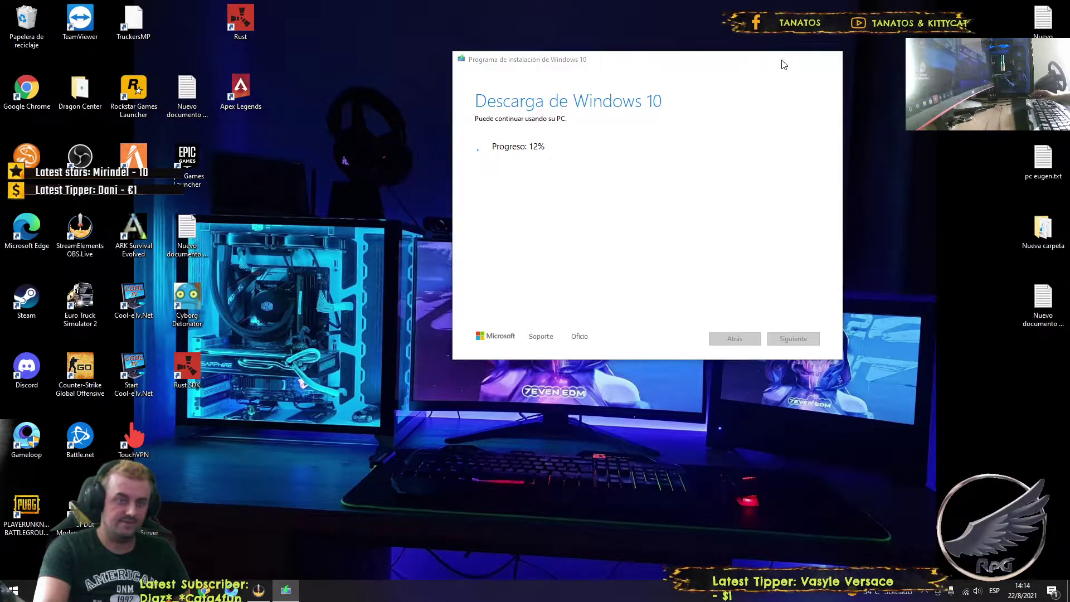
pyautogui.click(780, 60)
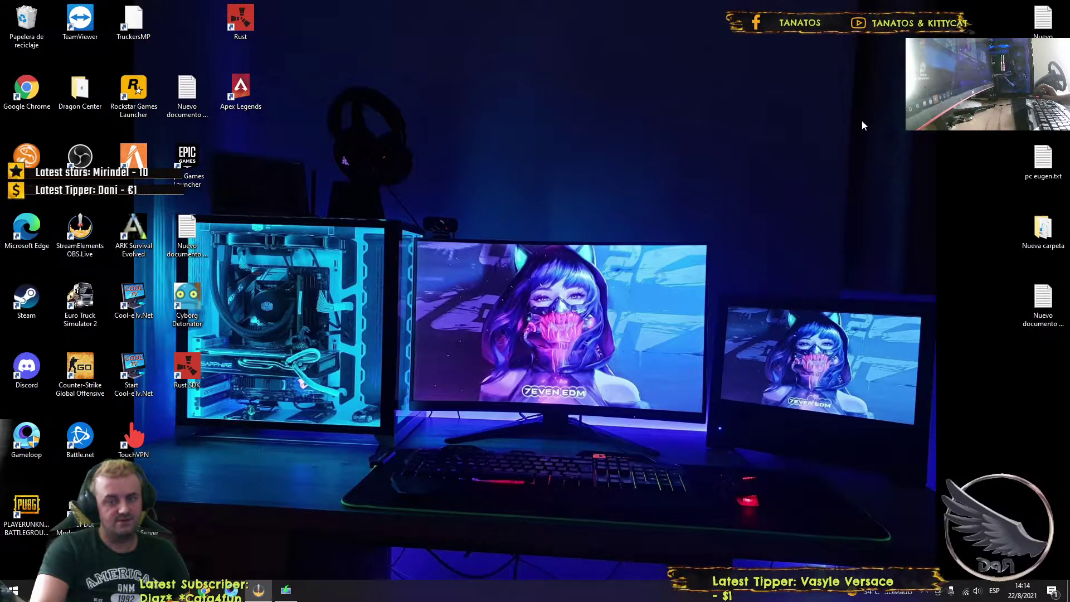
pyautogui.click(285, 590)
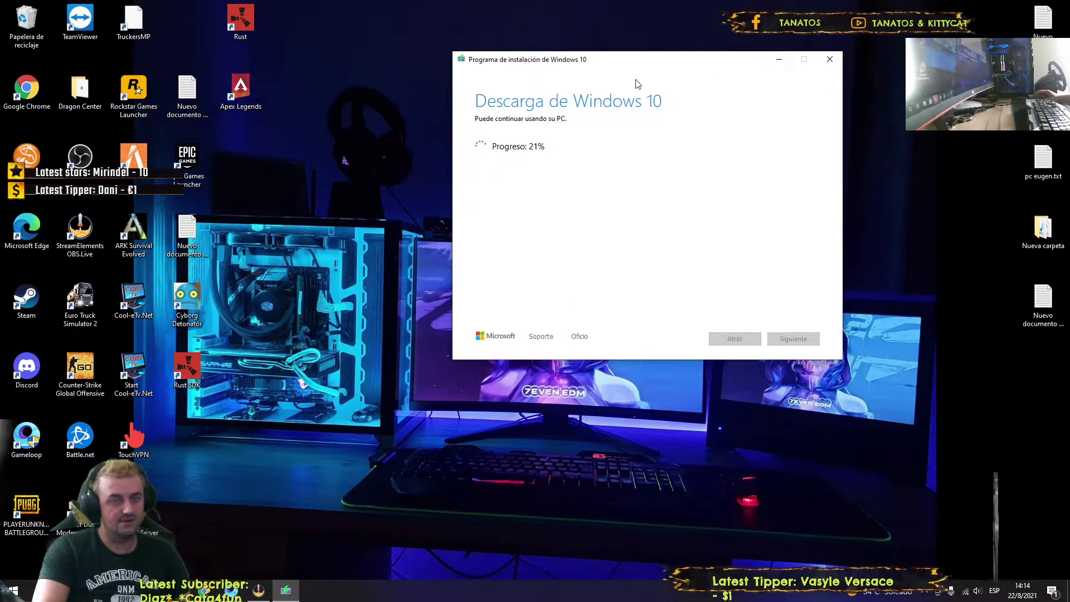
pyautogui.moveTo(627, 63); pyautogui.dragTo(508, 66)
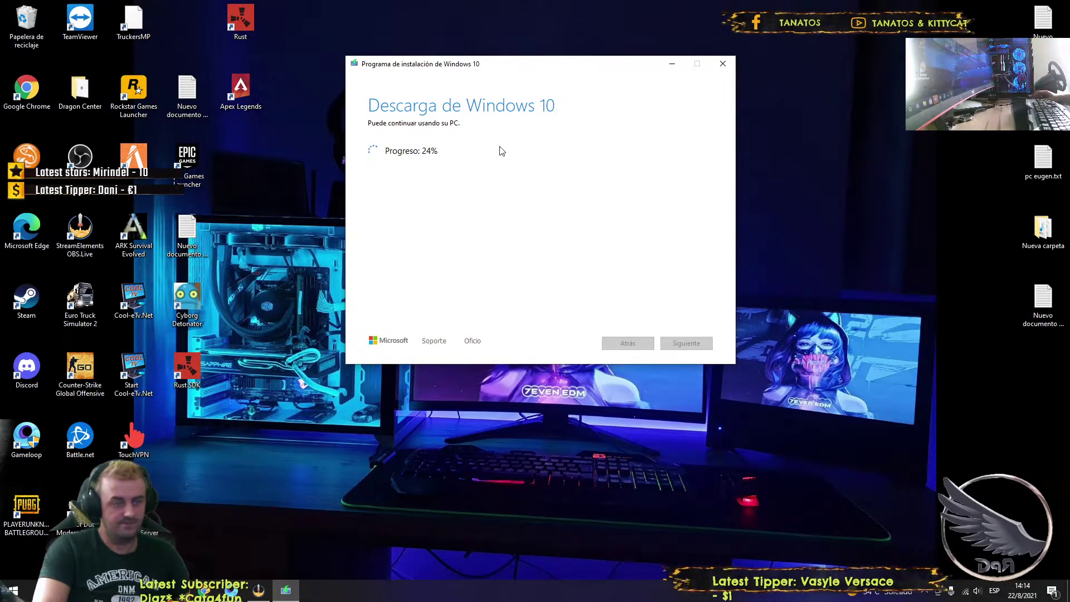
pyautogui.moveTo(536, 63); pyautogui.dragTo(666, 70)
# - Refresh the desktop and open the Windows Settings
pyautogui.rightClick(303, 123)
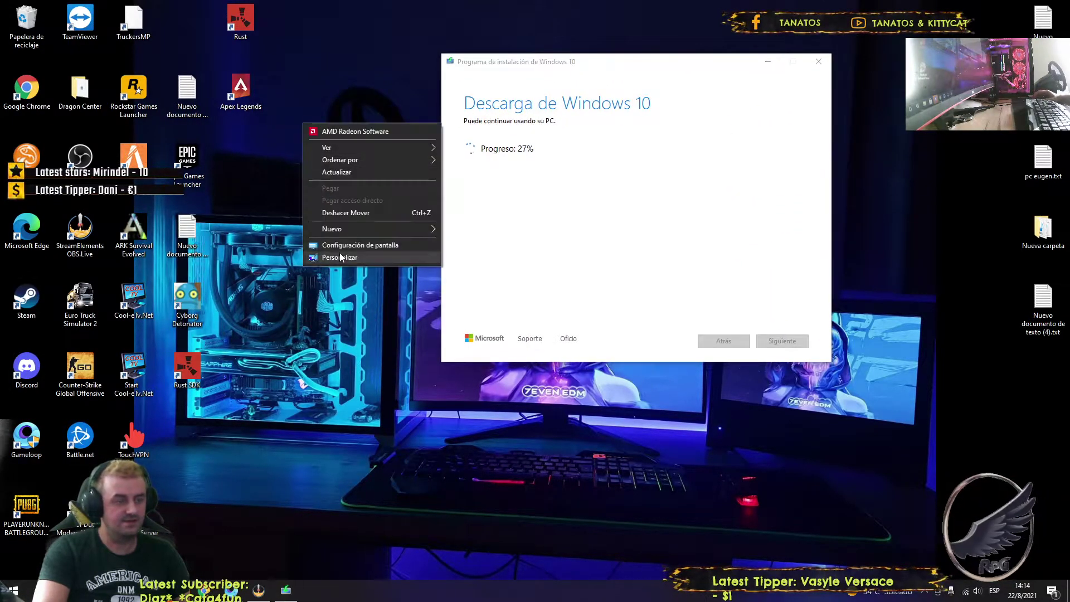
pyautogui.click(356, 175)
pyautogui.rightClick(303, 164)
pyautogui.click(347, 214)
pyautogui.click(13, 590)
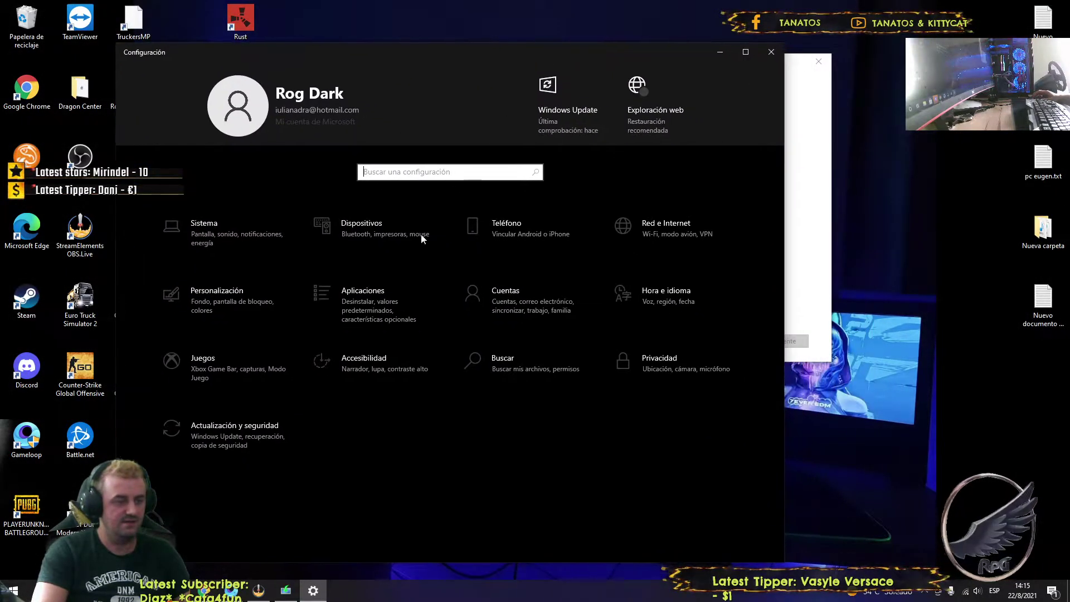
# - Open the gaming settings and turn off Xbox Game Bar
pyautogui.click(288, 364)
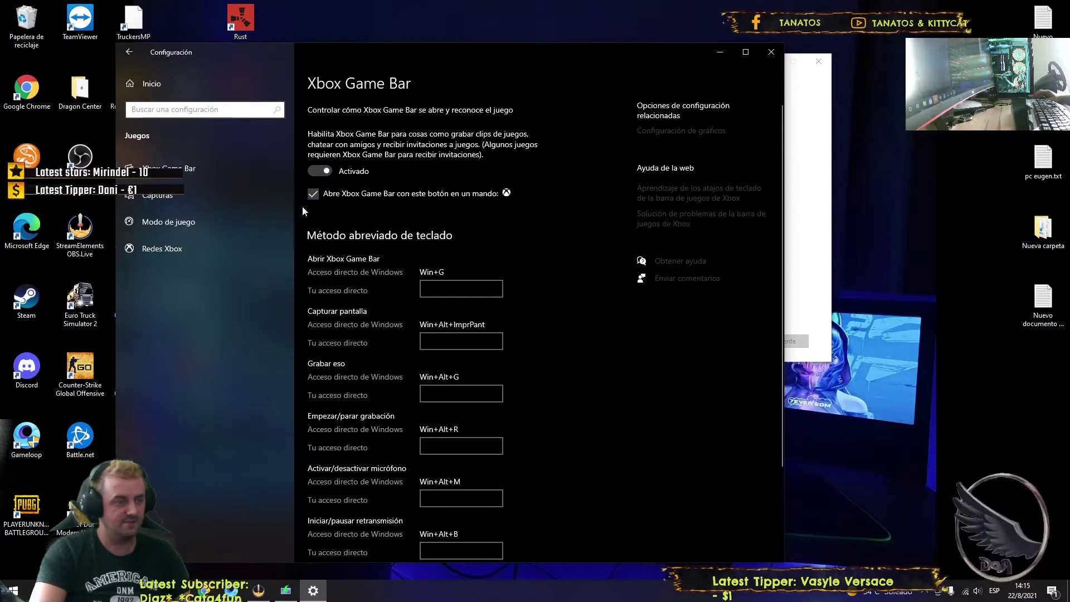
pyautogui.click(165, 177)
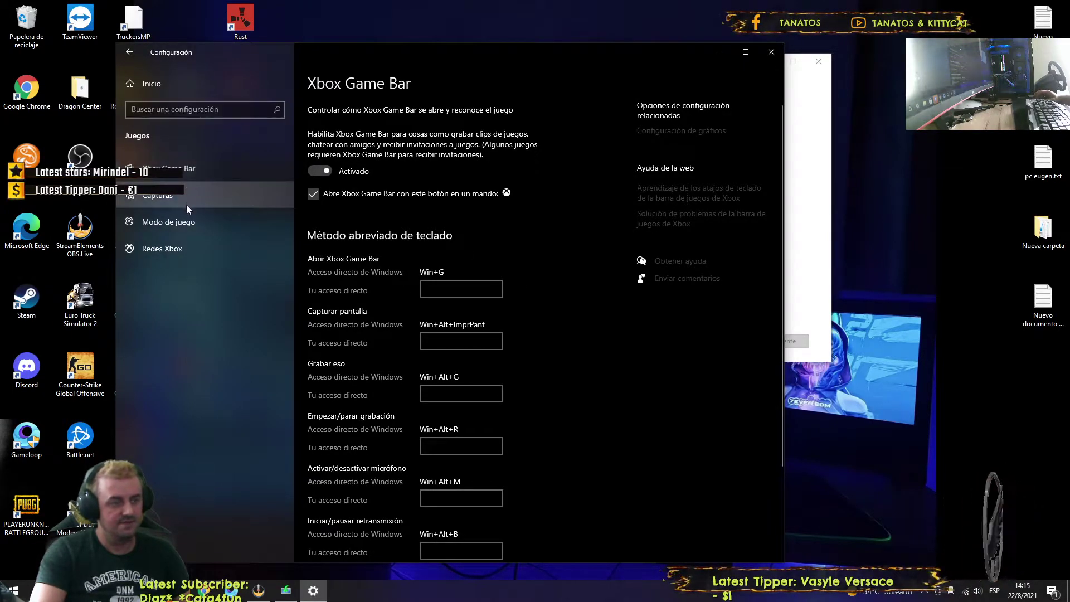
pyautogui.click(346, 176)
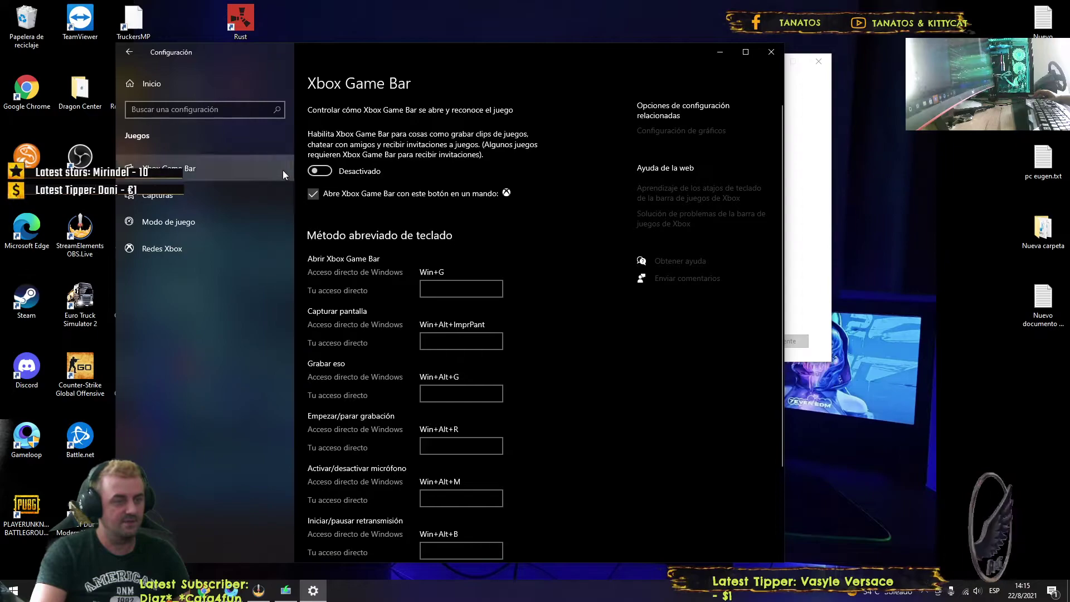
# - Look through the captures, game mode and Xbox networking settings and close Settings
pyautogui.click(173, 202)
pyautogui.click(193, 225)
pyautogui.click(190, 254)
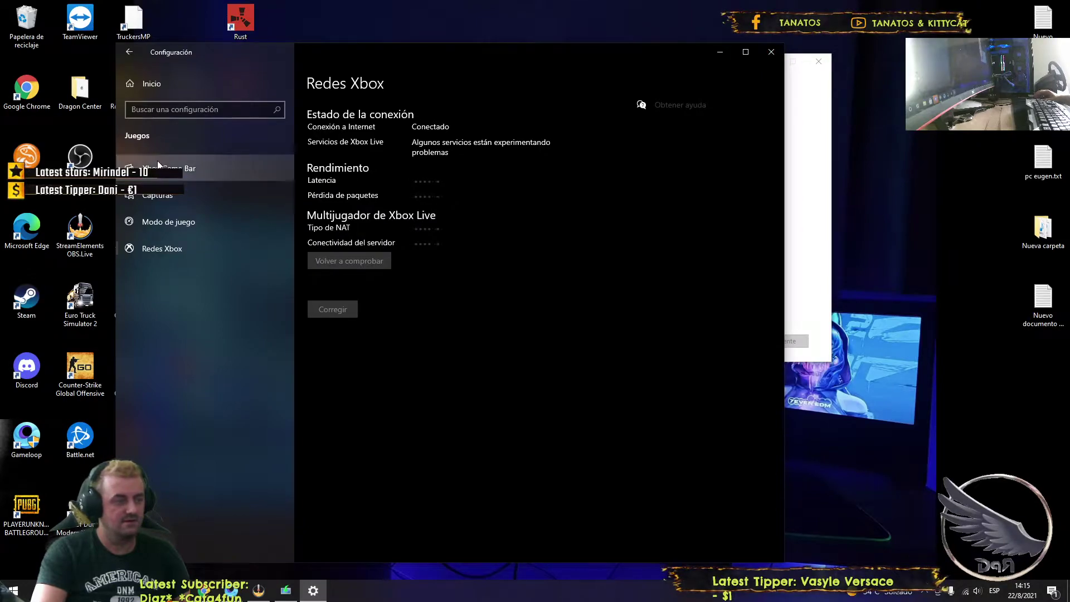
pyautogui.click(771, 51)
pyautogui.moveTo(676, 72); pyautogui.dragTo(484, 84)
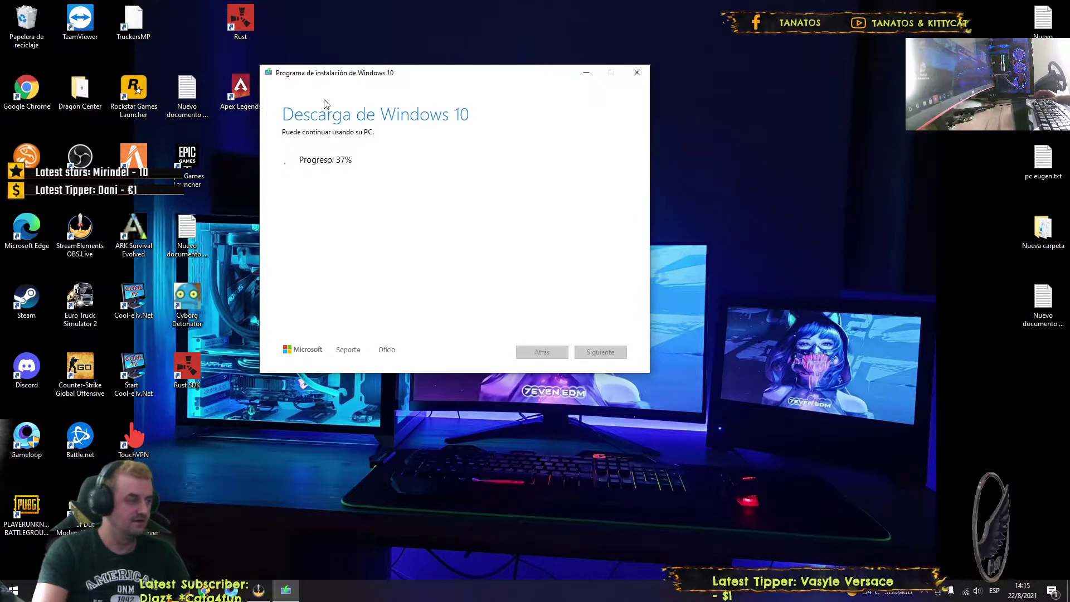
pyautogui.moveTo(462, 79); pyautogui.dragTo(508, 80)
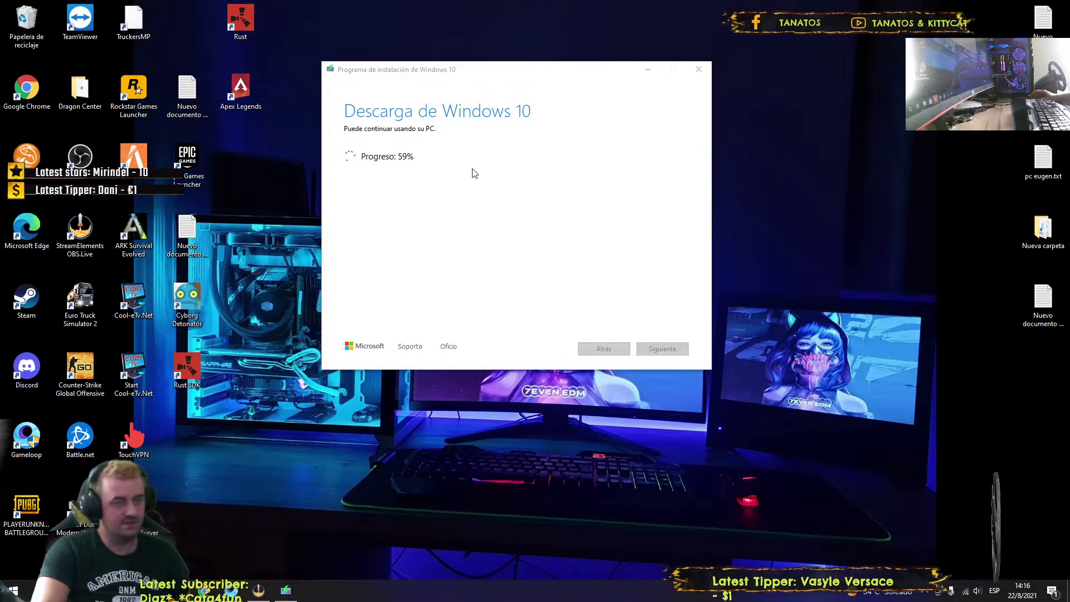
pyautogui.moveTo(558, 69); pyautogui.dragTo(684, 134)
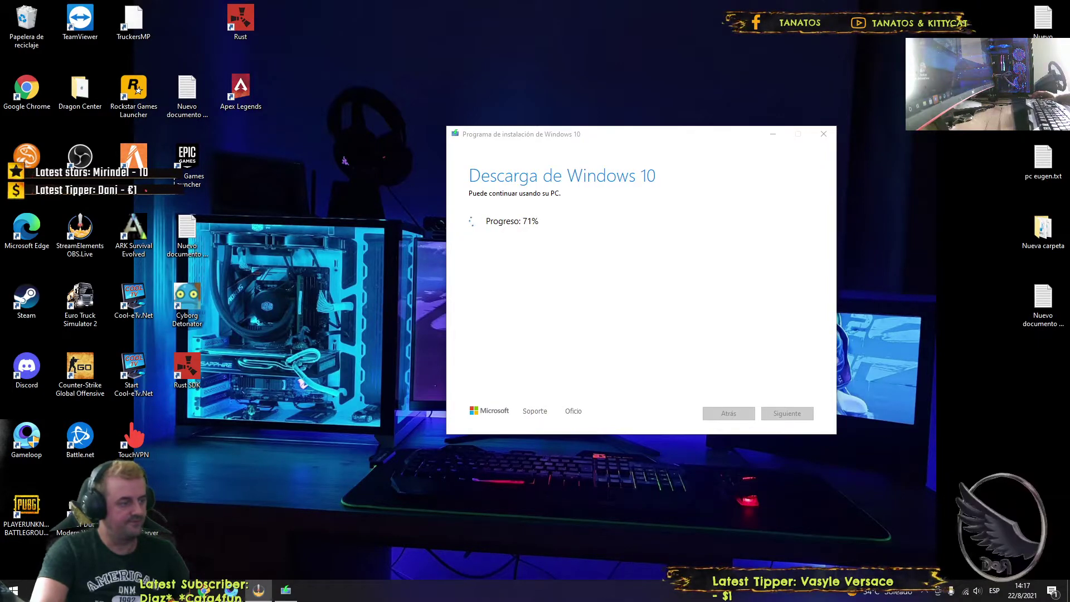
pyautogui.moveTo(667, 134); pyautogui.dragTo(711, 87)
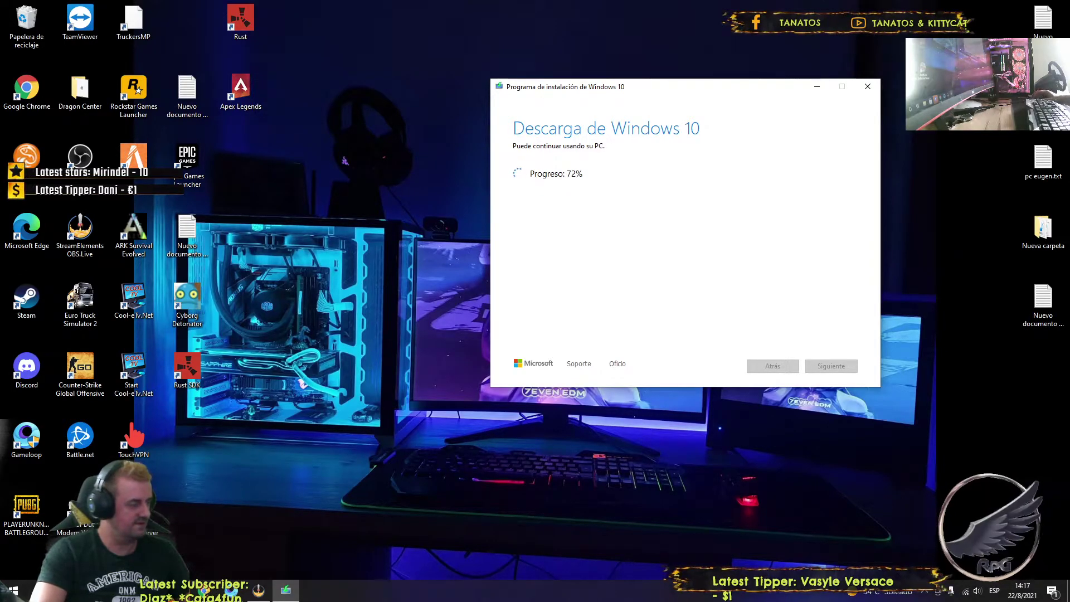
# - Switch to Discord, open the [RpG] Comunity server's general-chat channel and look through its channel list
pyautogui.hotkey('alt', 'Tab')
pyautogui.hotkey('alt', 'Tab')
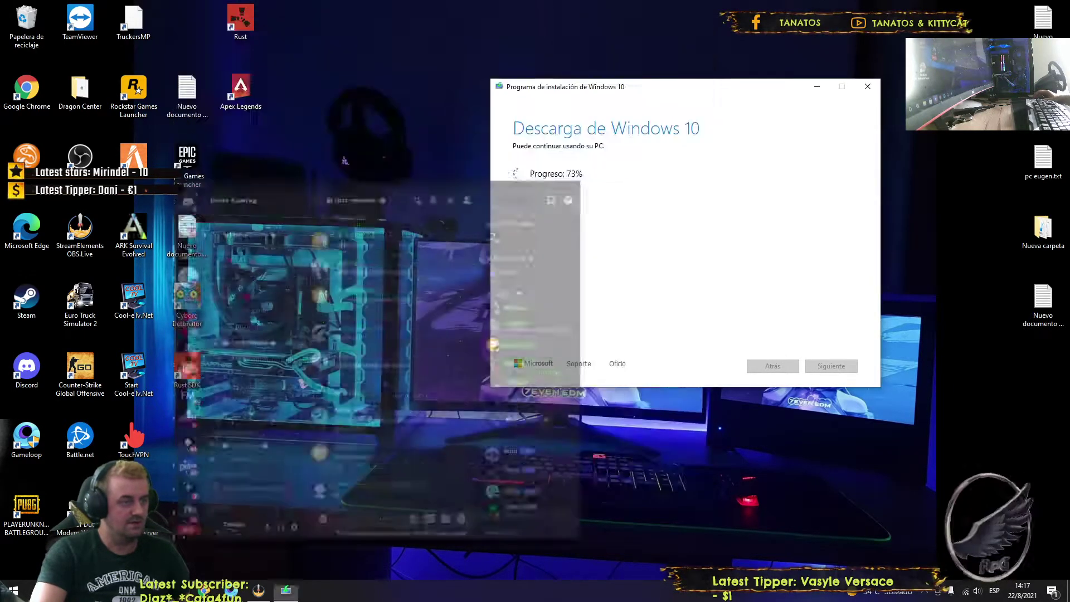
pyautogui.hotkey('alt', 'Tab')
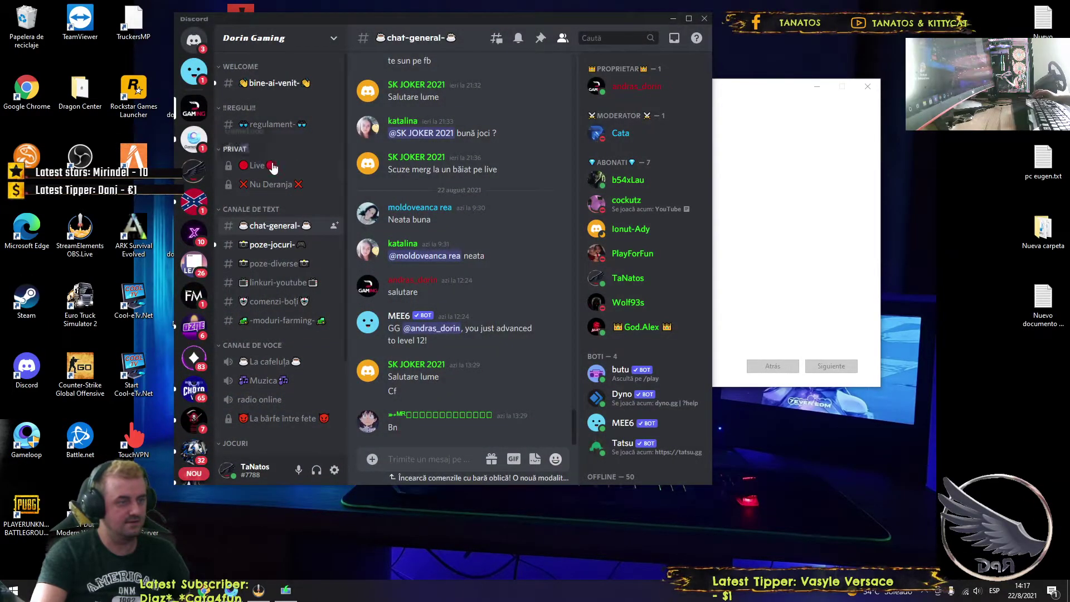
pyautogui.click(193, 170)
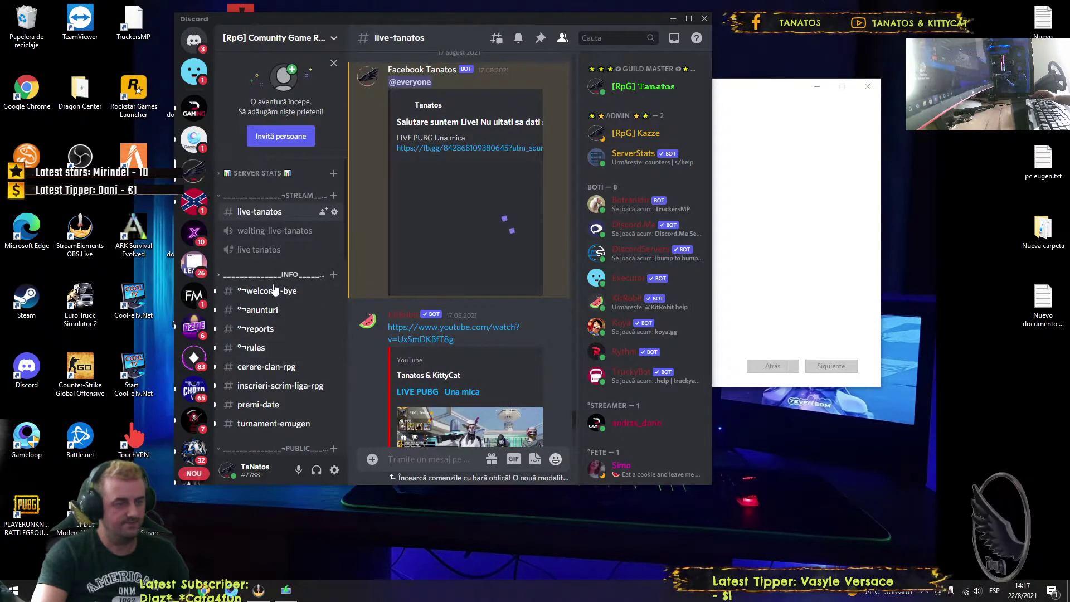
pyautogui.scroll(-3, 280, 310)
pyautogui.scroll(-3, 266, 334)
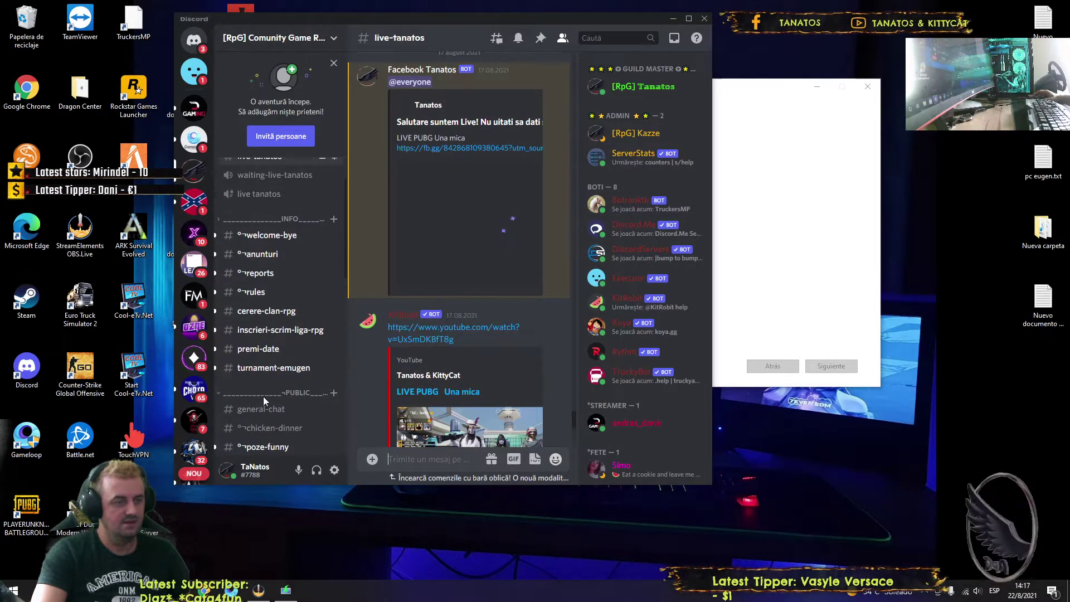
pyautogui.click(261, 241)
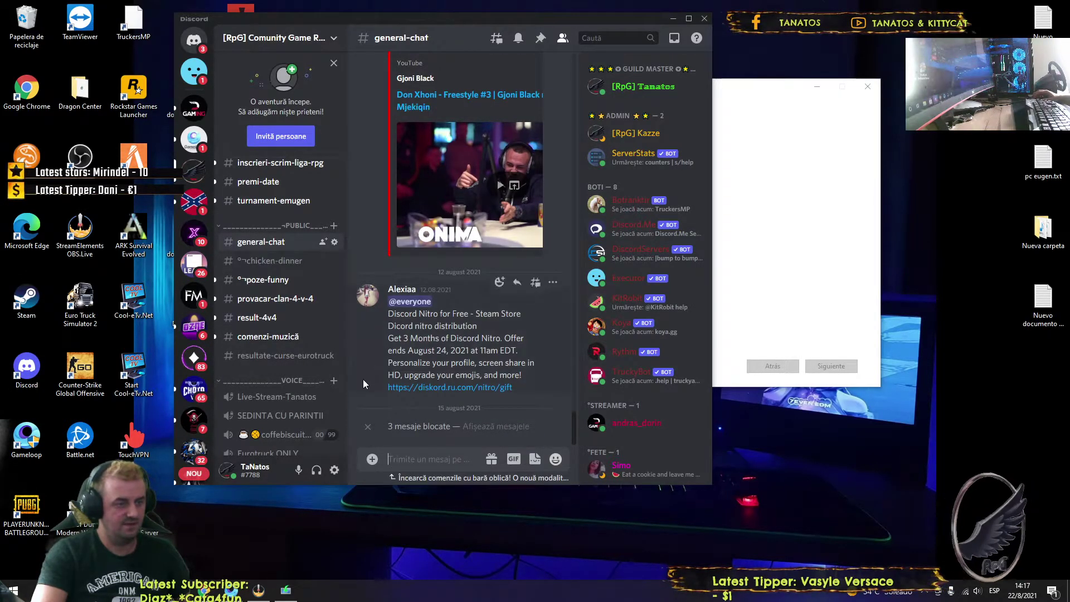
pyautogui.scroll(-10, 284, 382)
pyautogui.scroll(8, 310, 272)
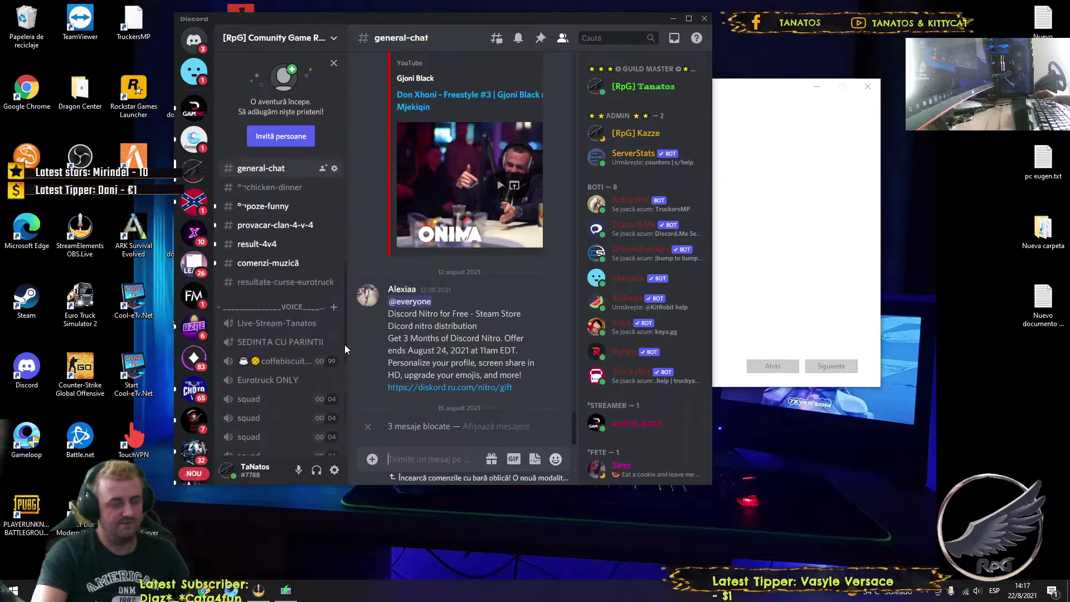
# - Place Discord and the Windows 10 setup window side by side, look over the channel list and minimise Discord
pyautogui.moveTo(519, 25); pyautogui.dragTo(355, 53)
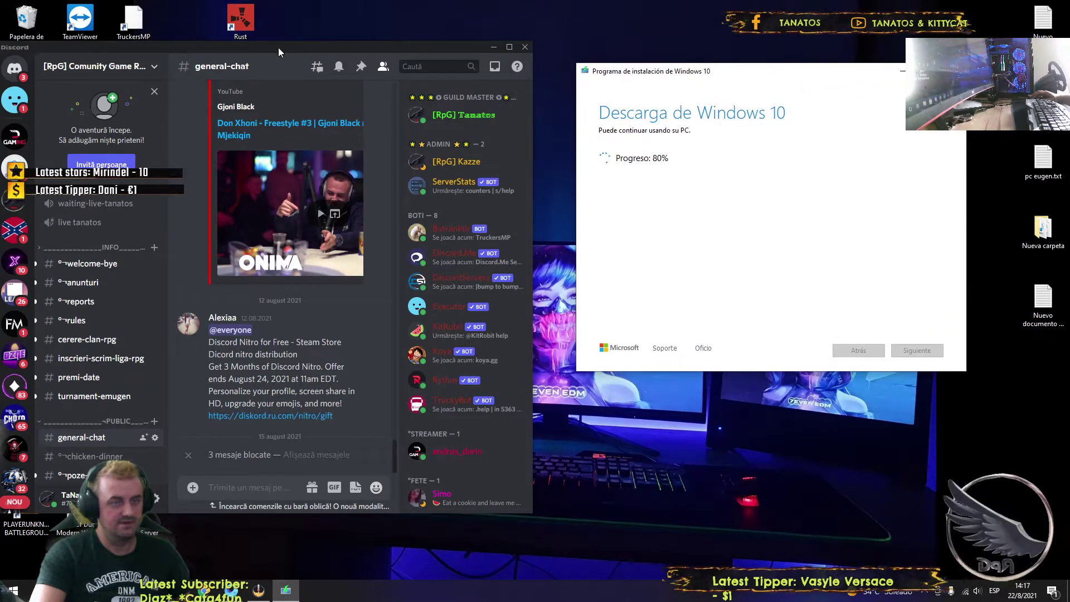
pyautogui.scroll(-3, 100, 314)
pyautogui.scroll(5, 99, 314)
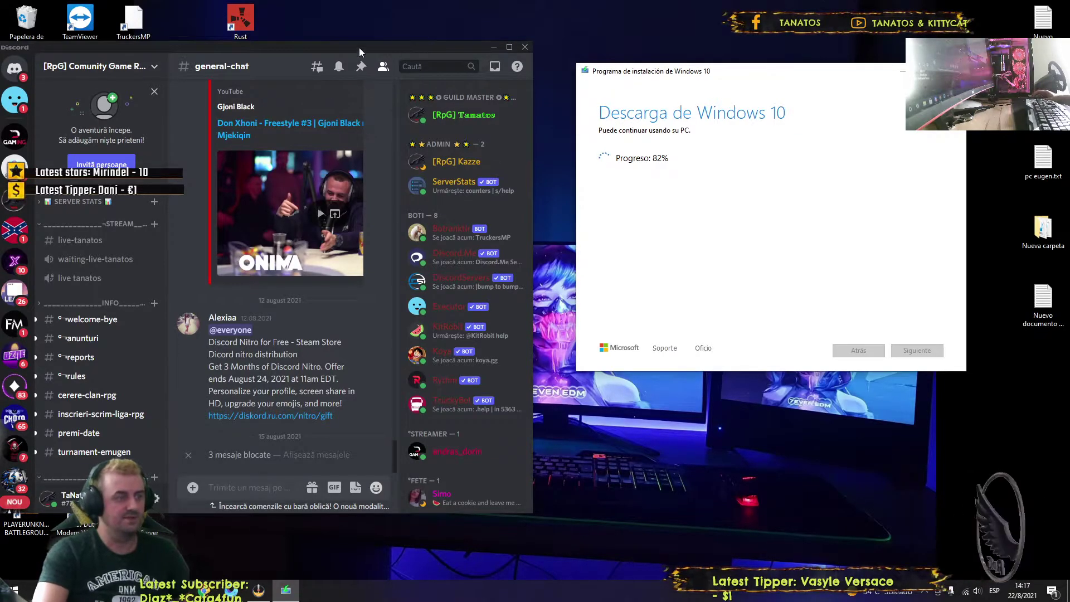
pyautogui.moveTo(407, 48); pyautogui.dragTo(474, 0)
pyautogui.moveTo(574, 7); pyautogui.dragTo(574, 35)
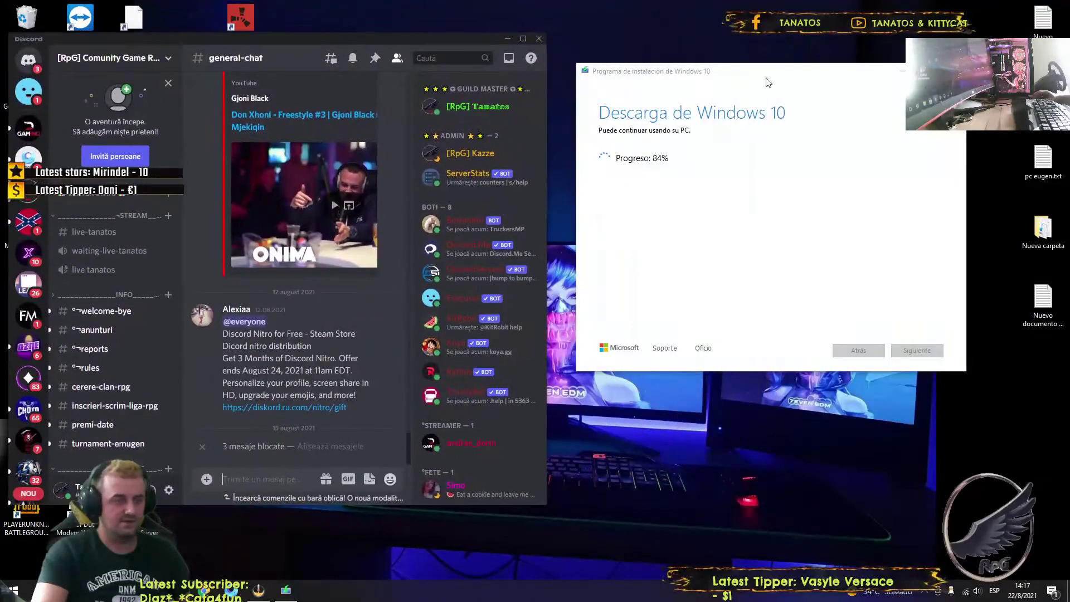
pyautogui.moveTo(795, 55); pyautogui.dragTo(786, 48)
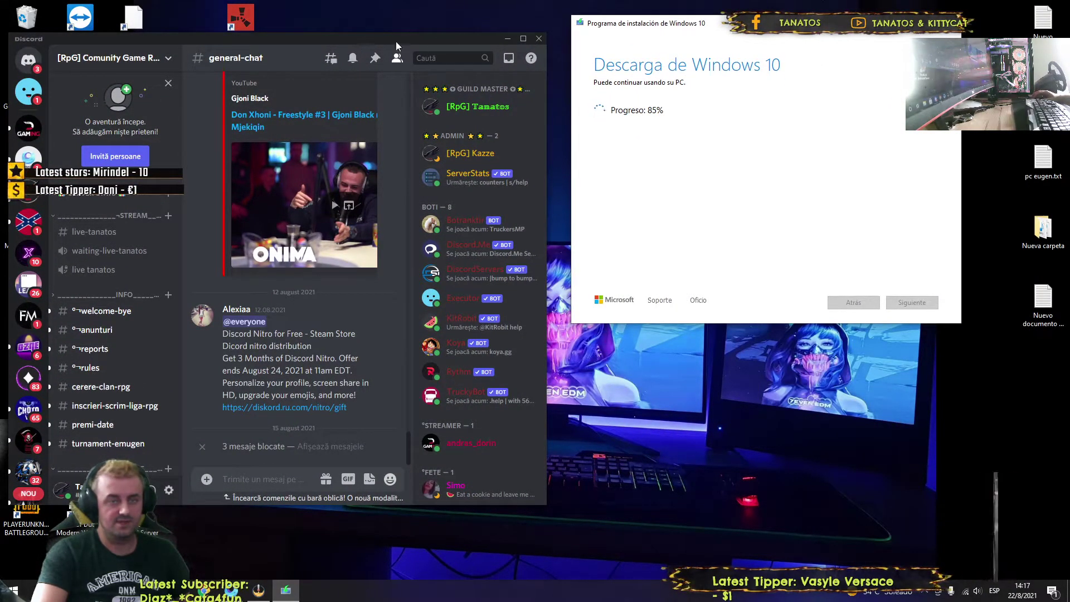
pyautogui.click(511, 37)
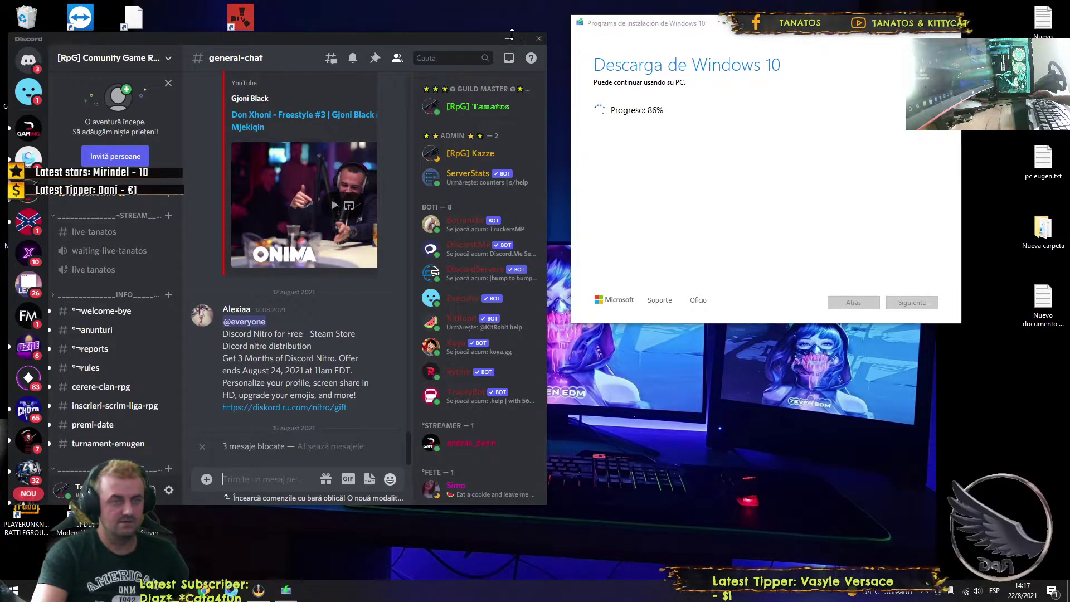
pyautogui.click(508, 40)
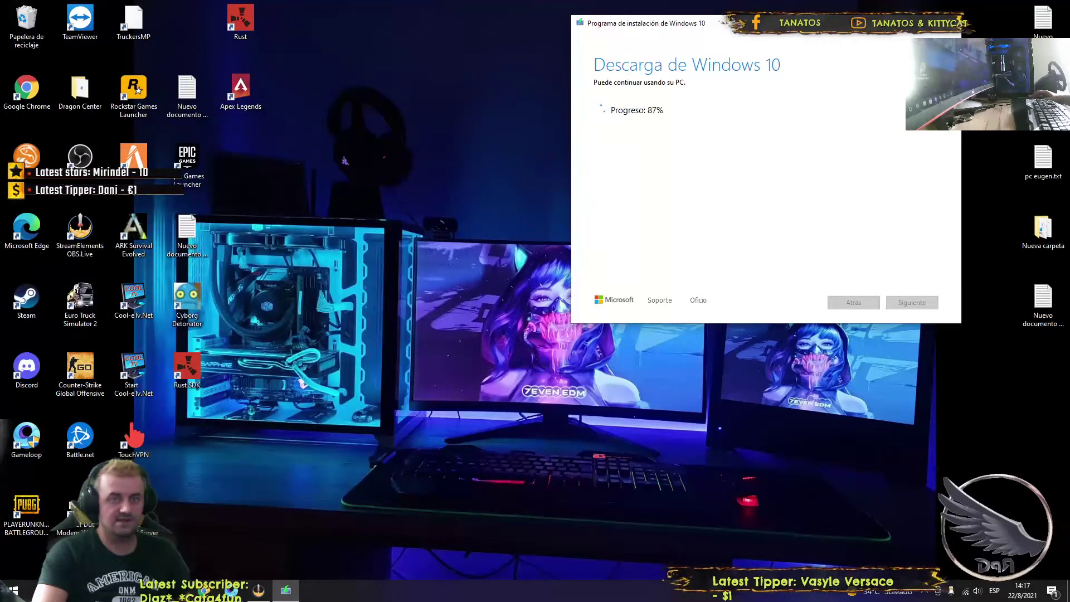
pyautogui.moveTo(780, 35); pyautogui.dragTo(537, 22)
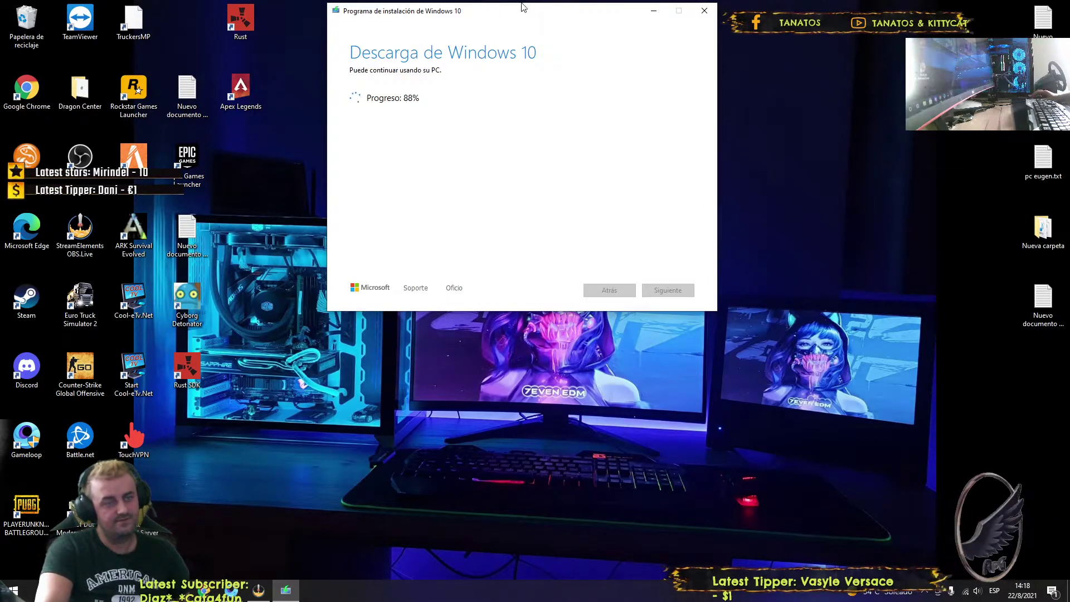
pyautogui.moveTo(509, 17); pyautogui.dragTo(542, 100)
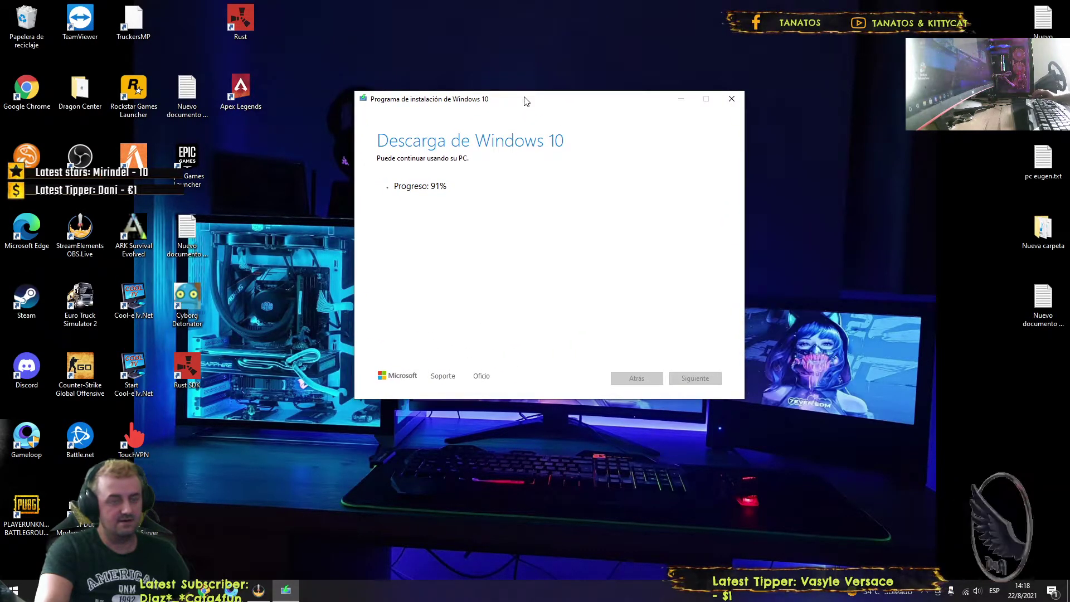
pyautogui.moveTo(540, 107); pyautogui.dragTo(633, 86)
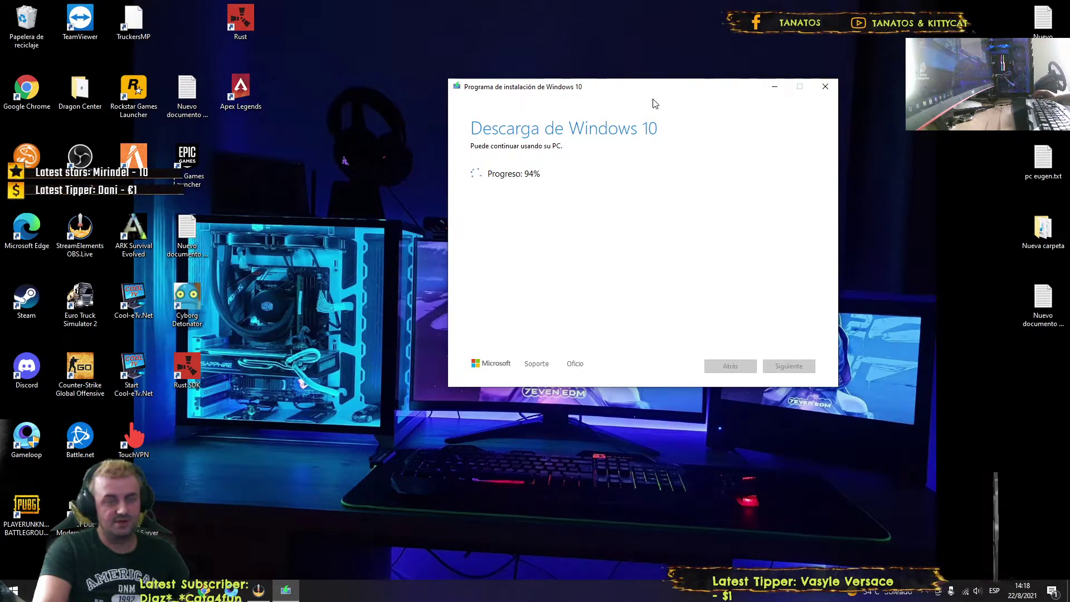
pyautogui.moveTo(637, 91); pyautogui.dragTo(541, 76)
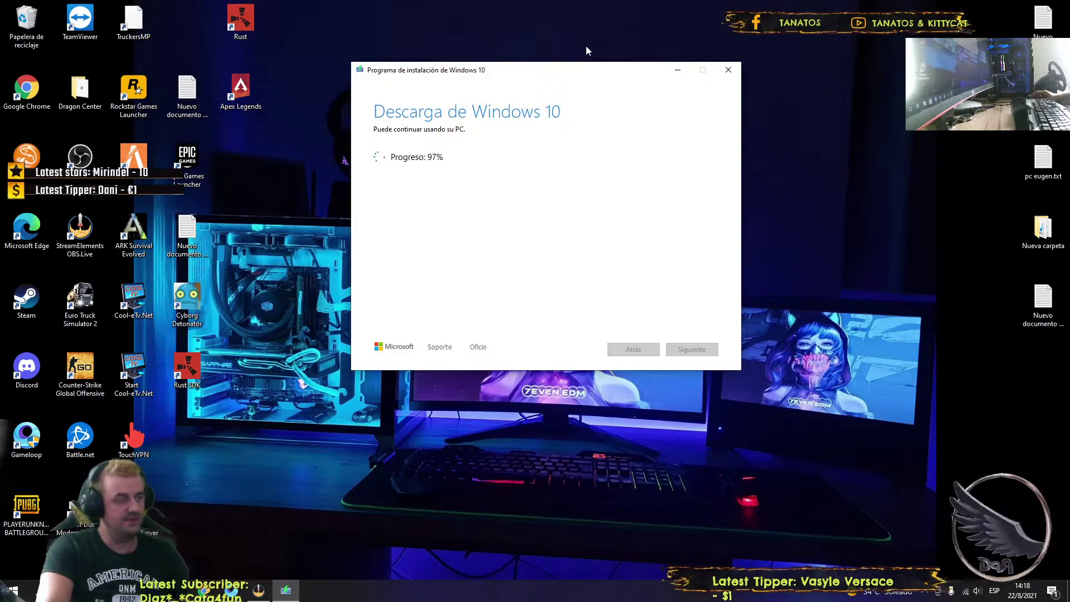
pyautogui.moveTo(645, 72); pyautogui.dragTo(597, 56)
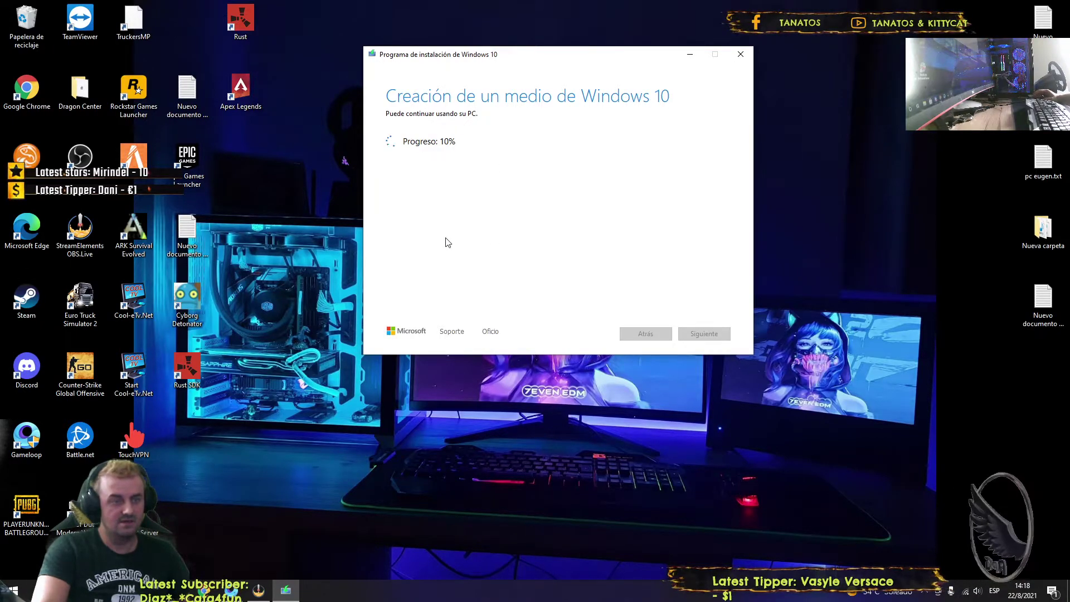
pyautogui.moveTo(607, 58); pyautogui.dragTo(516, 37)
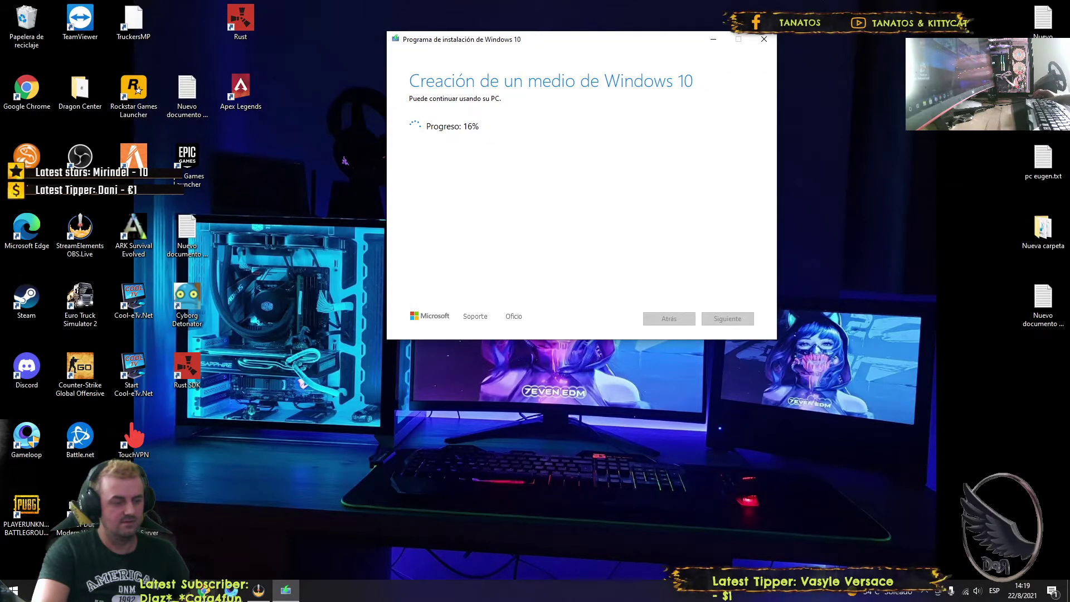
pyautogui.moveTo(650, 46); pyautogui.dragTo(529, 39)
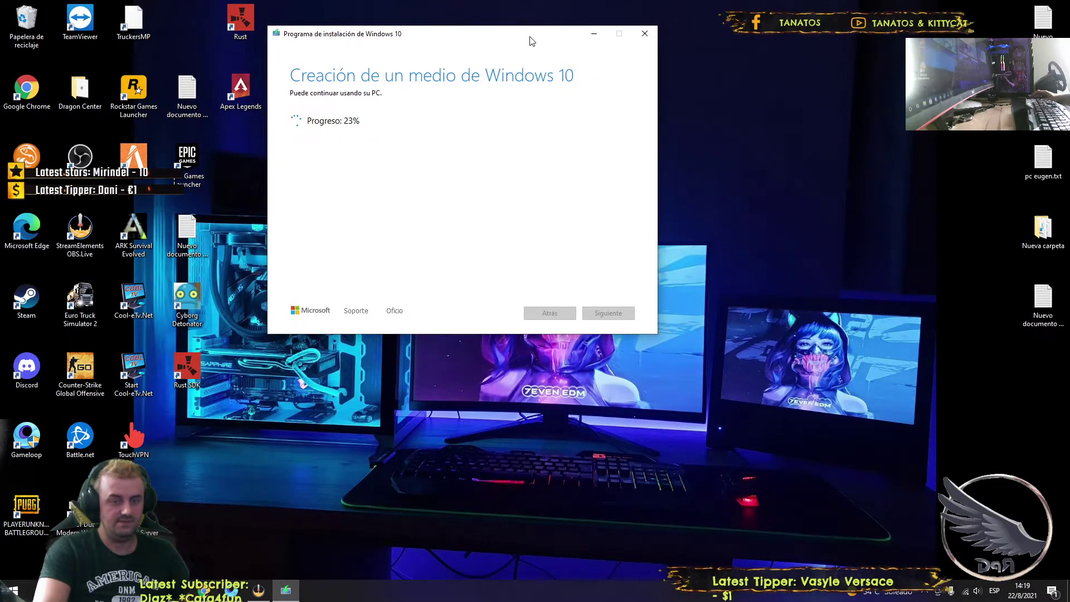
pyautogui.moveTo(504, 38); pyautogui.dragTo(545, 36)
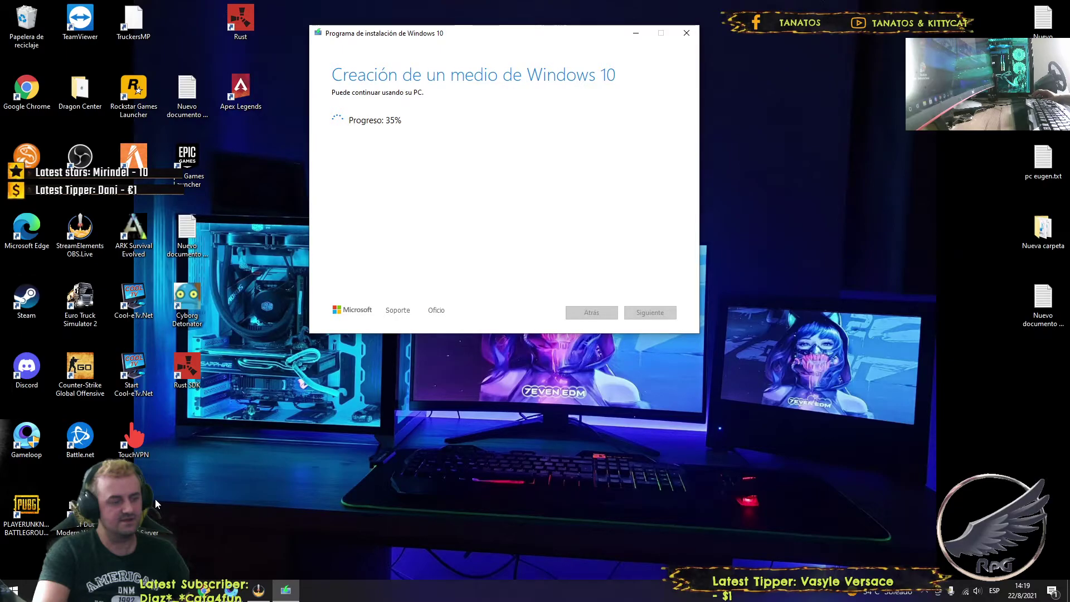
# - Switch to Chrome and open the Tanatos gaming page from the Facebook home feed
pyautogui.click(204, 590)
pyautogui.click(263, 543)
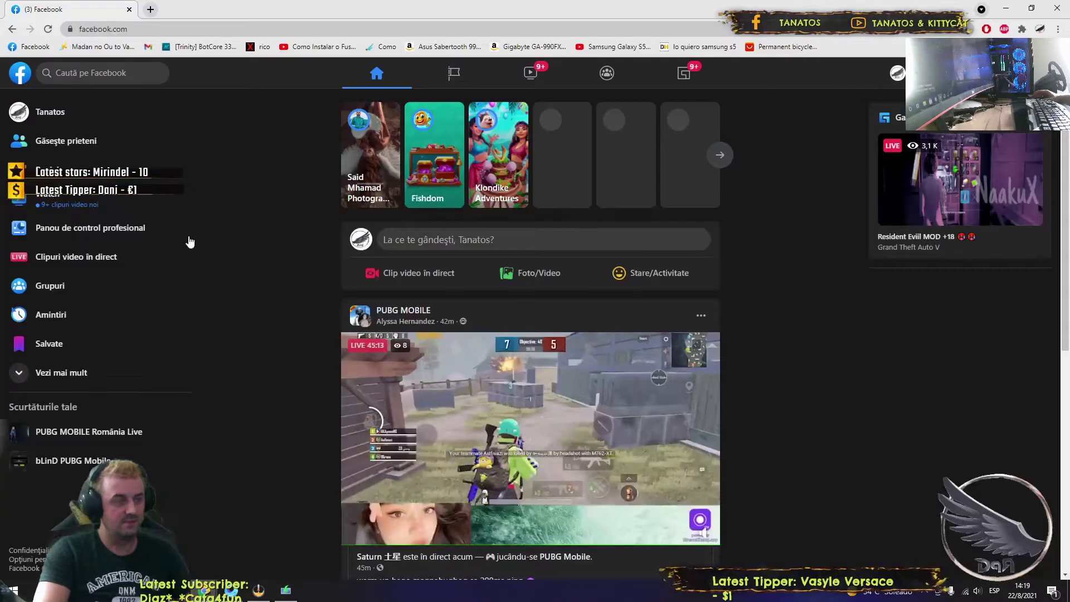
pyautogui.click(47, 113)
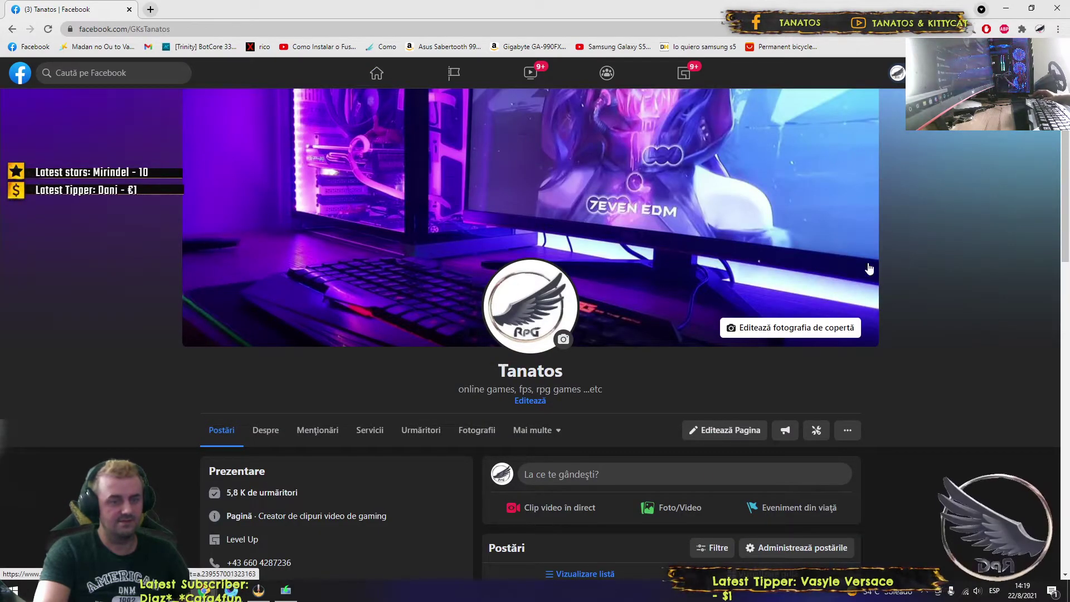
# - Examine the Tanatos Facebook page's presentation, photos and recent posts
pyautogui.scroll(-4, 905, 243)
pyautogui.scroll(3, 725, 312)
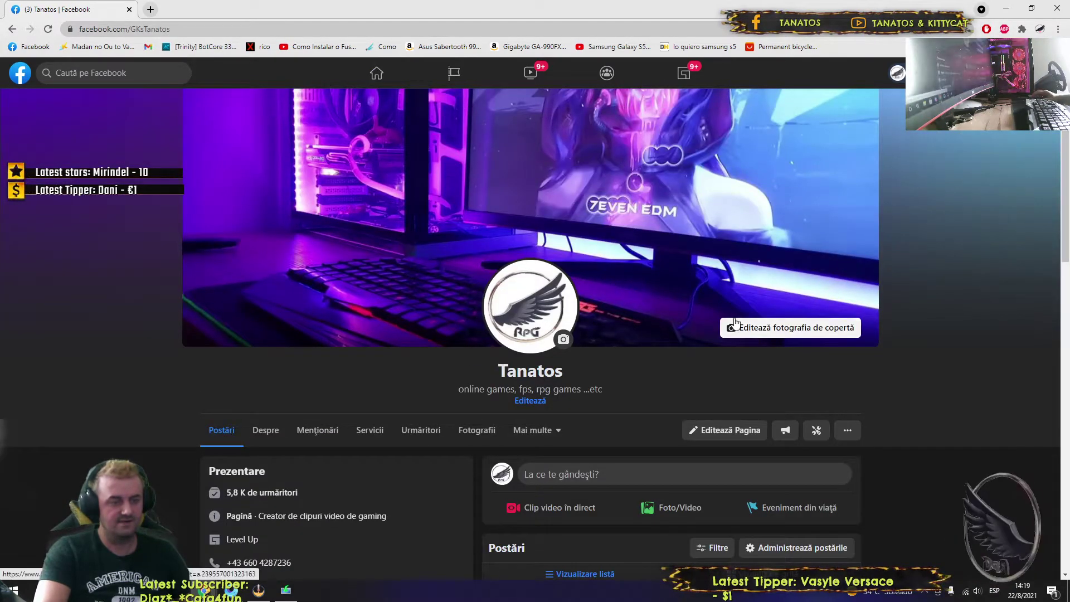
pyautogui.scroll(-3, 734, 331)
pyautogui.scroll(-4, 734, 331)
pyautogui.scroll(4, 758, 335)
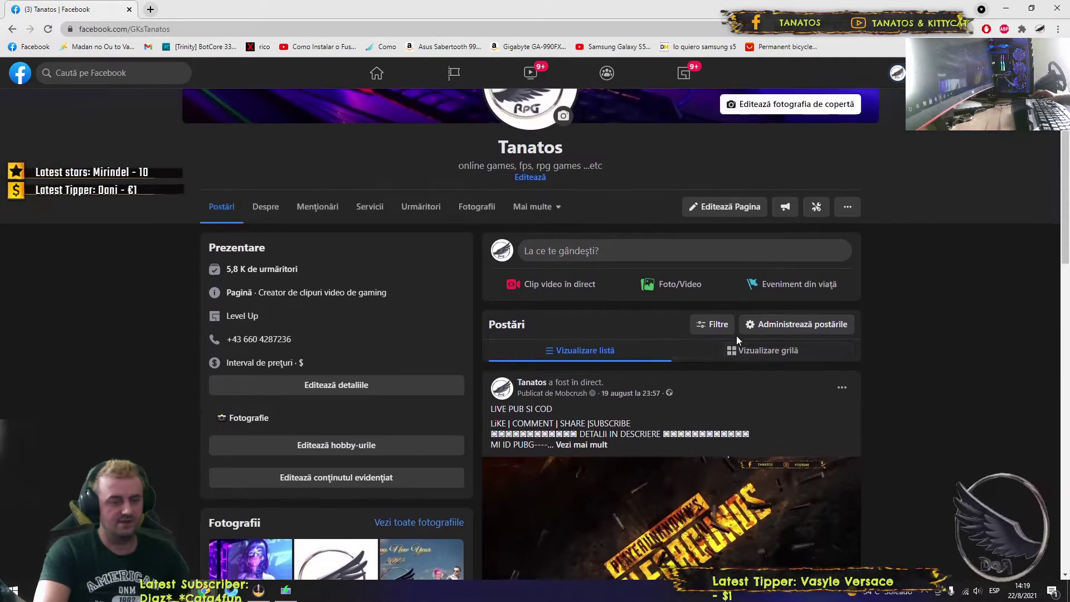
pyautogui.scroll(-5, 777, 340)
pyautogui.scroll(-12, 778, 340)
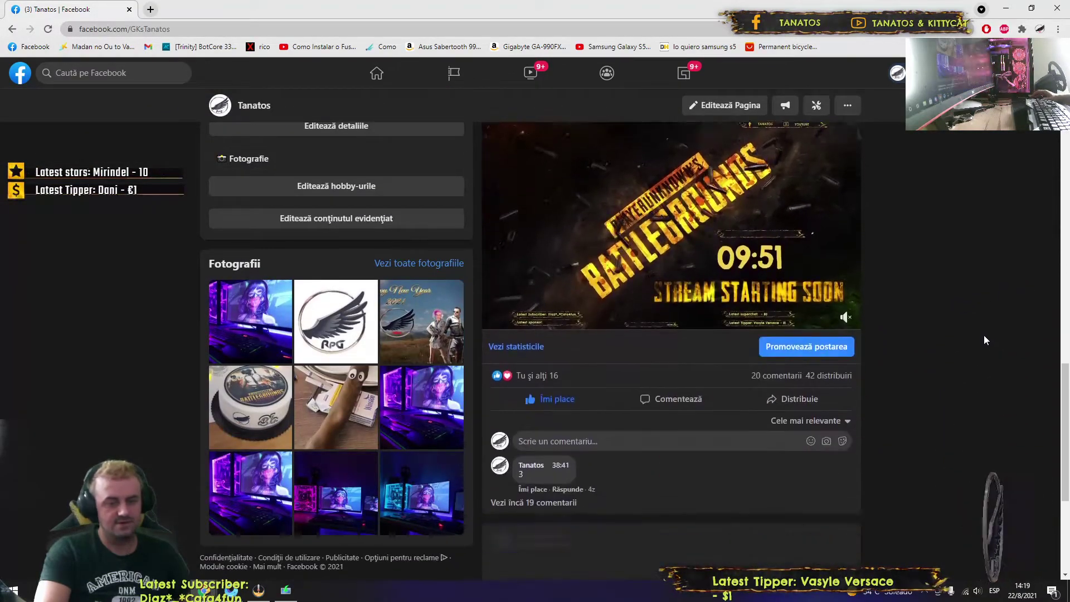
pyautogui.scroll(3, 492, 412)
pyautogui.scroll(10, 903, 370)
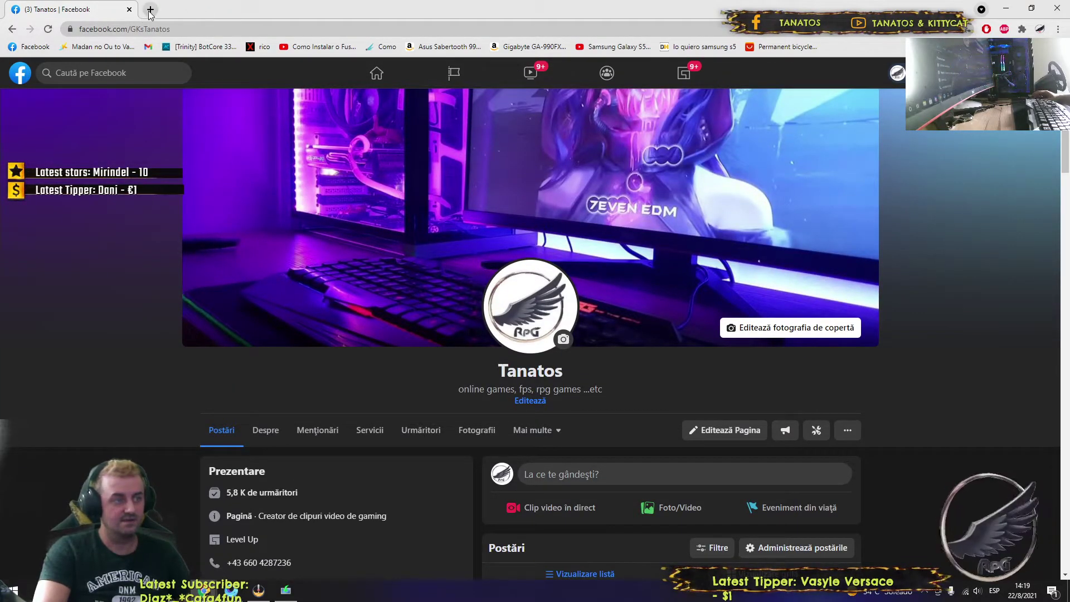
# - Open YouTube in a new browser tab, pause the playing video and go to the Tanatos & KittyCat channel
pyautogui.click(150, 9)
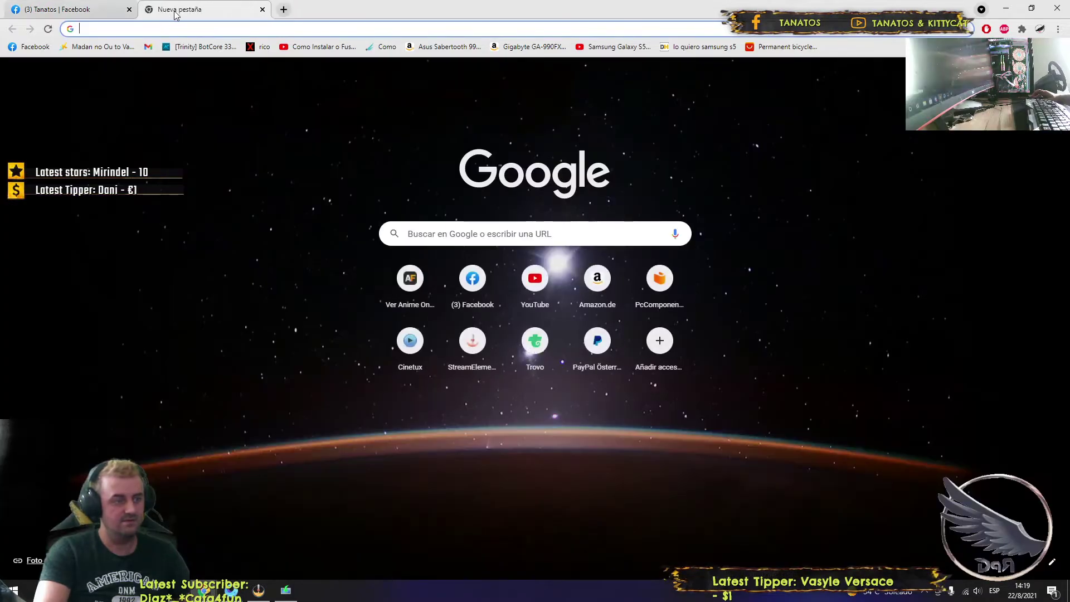
pyautogui.click(305, 48)
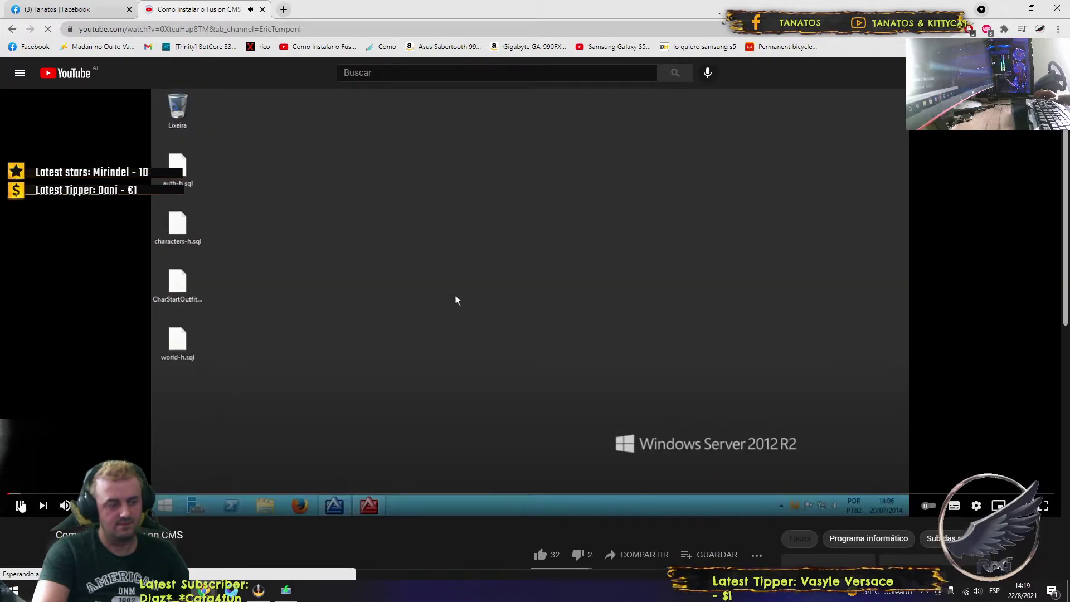
pyautogui.click(21, 505)
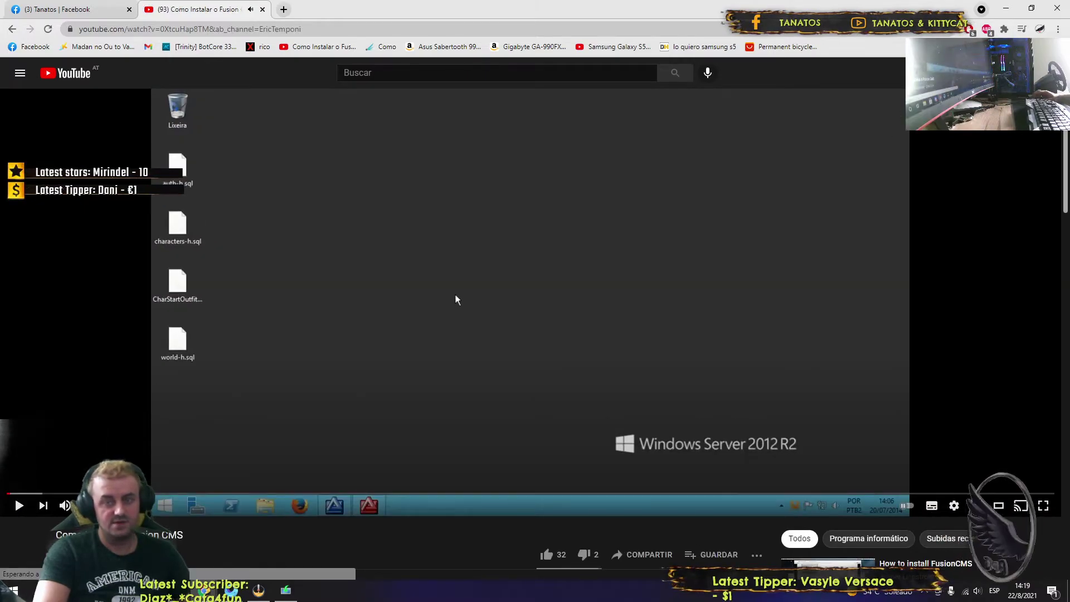
pyautogui.click(902, 105)
pyautogui.click(958, 145)
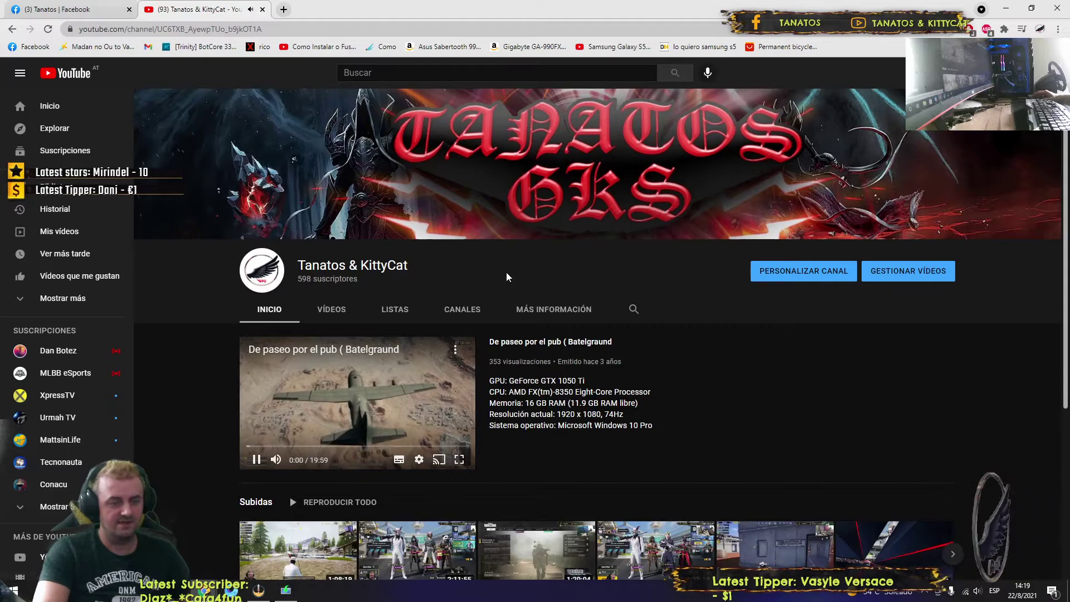
# - Pause the channel's featured video and look over its uploads and popular videos
pyautogui.click(255, 460)
pyautogui.scroll(-4, 564, 375)
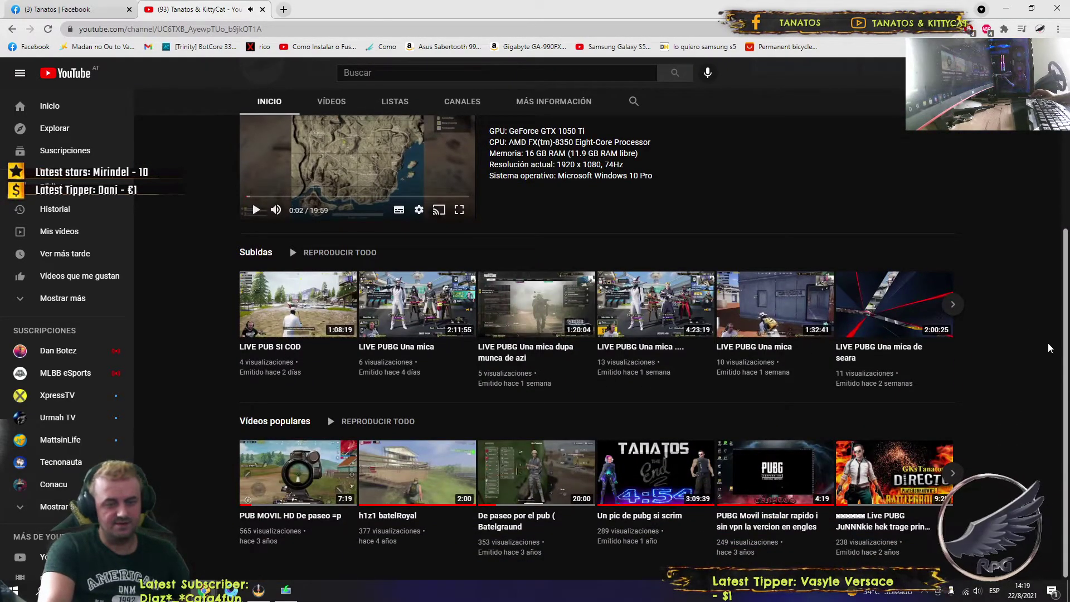
pyautogui.scroll(4, 758, 339)
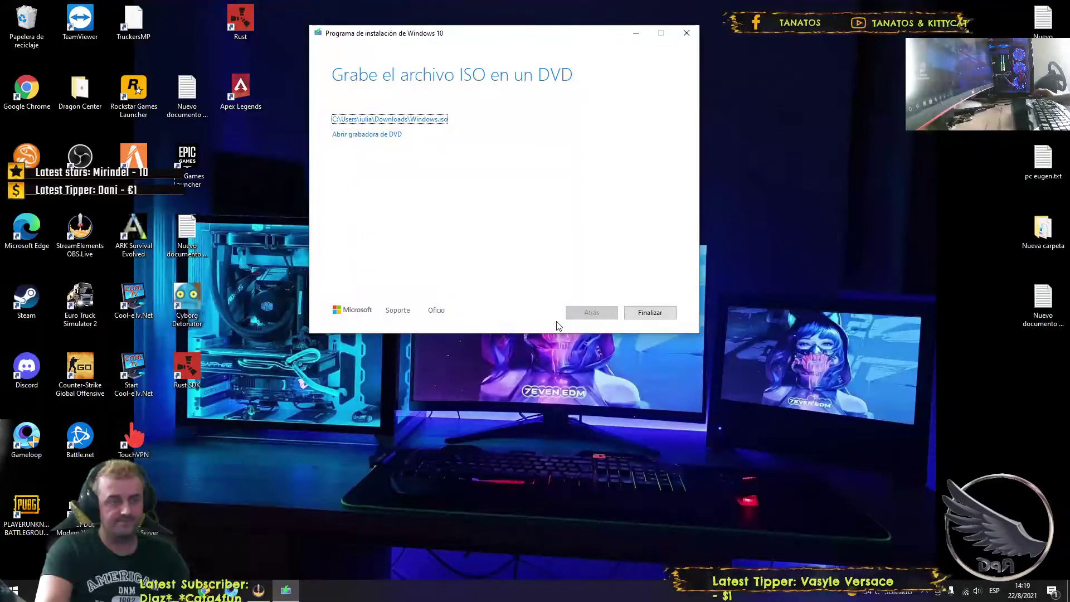
# - Finish the Windows 10 setup program and open the Downloads folder in File Explorer to locate Windows.iso
pyautogui.moveTo(511, 34); pyautogui.dragTo(559, 81)
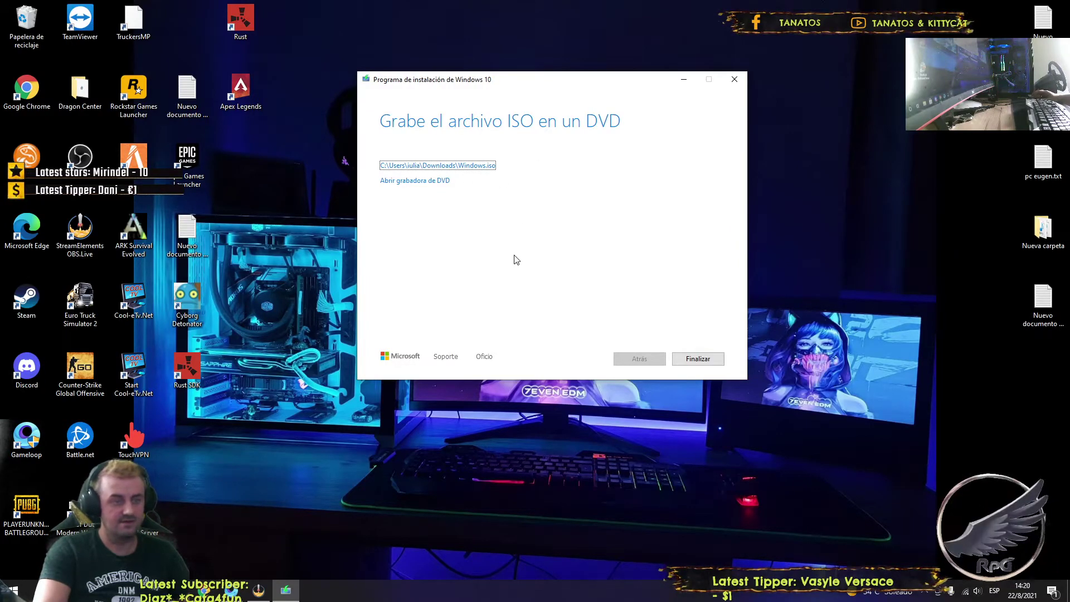
pyautogui.click(705, 360)
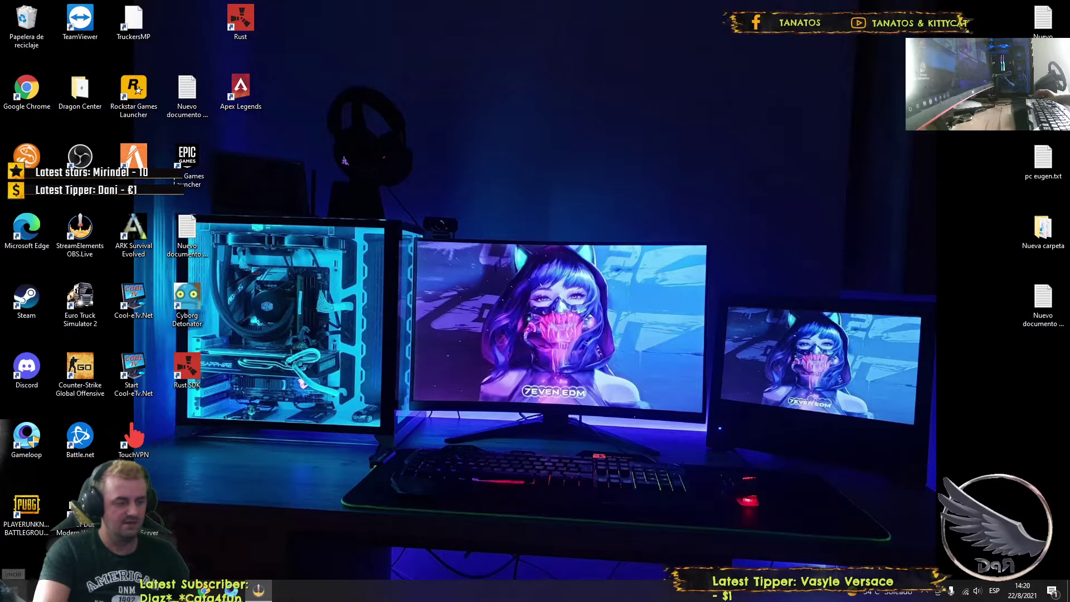
pyautogui.click(14, 591)
pyautogui.click(258, 590)
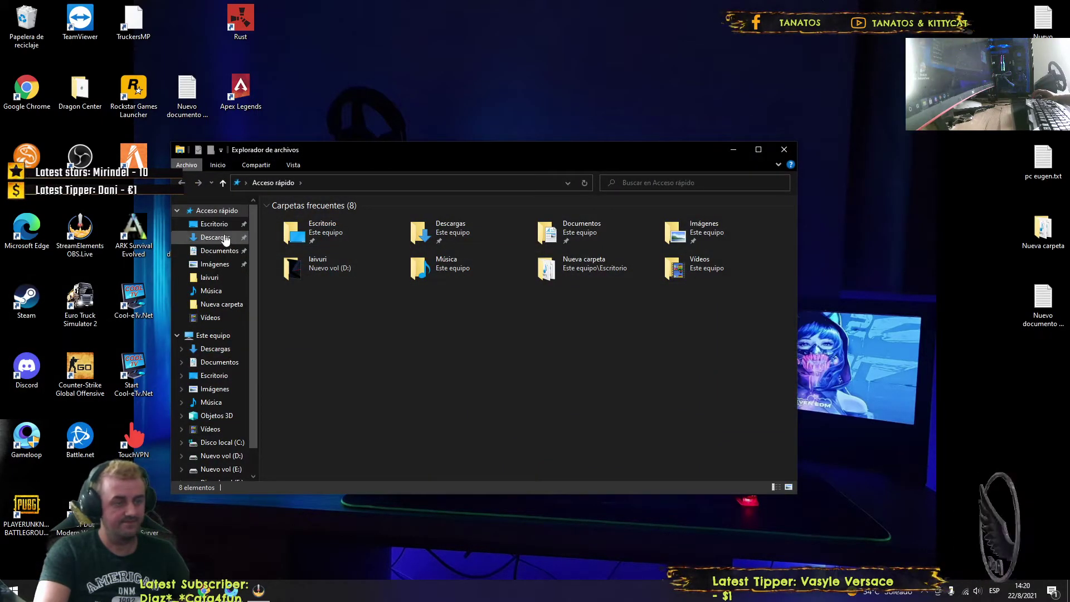
pyautogui.click(217, 238)
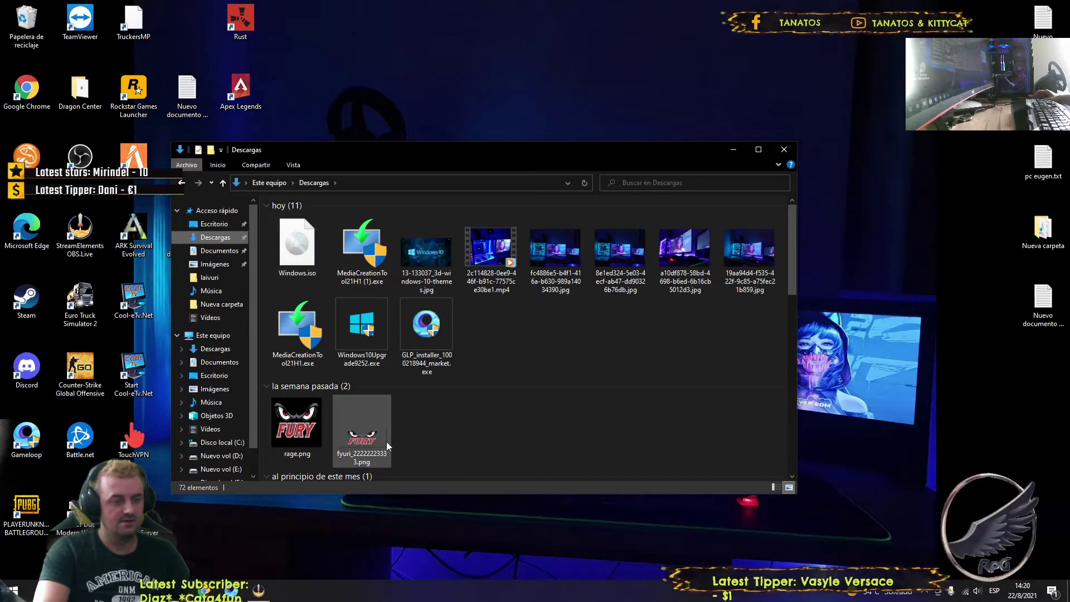
# - Delete rage.png and the fyuri PNG beside it from Downloads, reposition the folder window and minimise it
pyautogui.moveTo(441, 459); pyautogui.dragTo(312, 424)
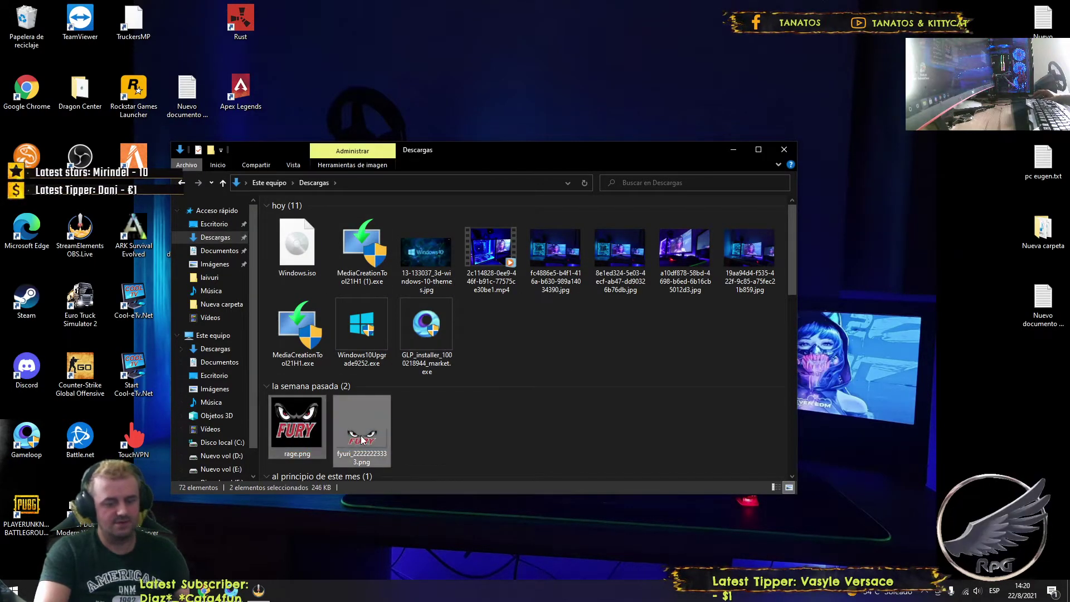
pyautogui.press('Delete')
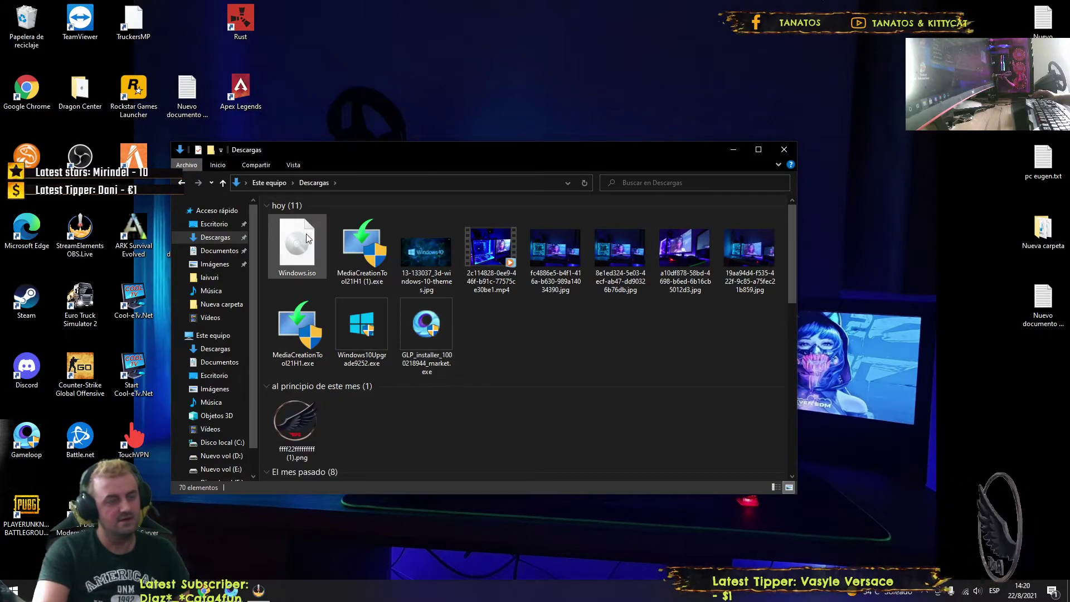
pyautogui.moveTo(649, 147); pyautogui.dragTo(728, 121)
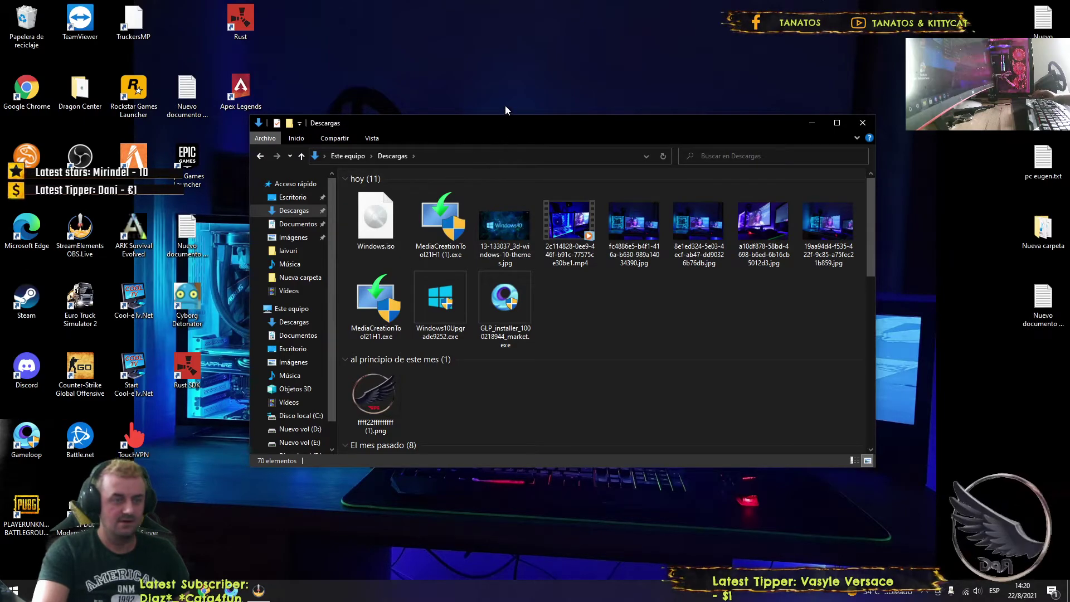
pyautogui.moveTo(516, 125); pyautogui.dragTo(546, 110)
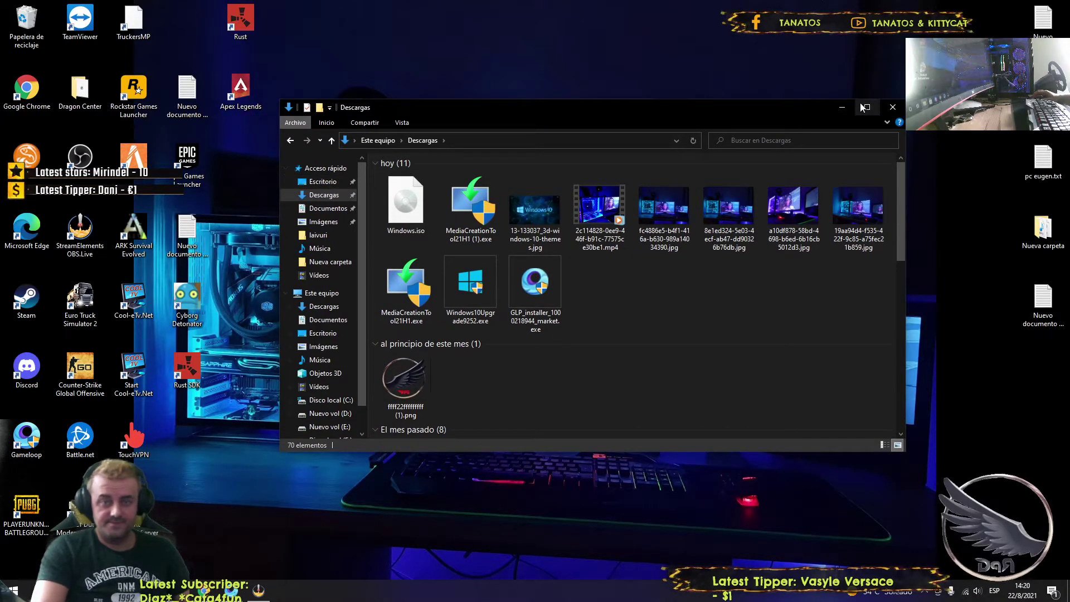
pyautogui.click(839, 108)
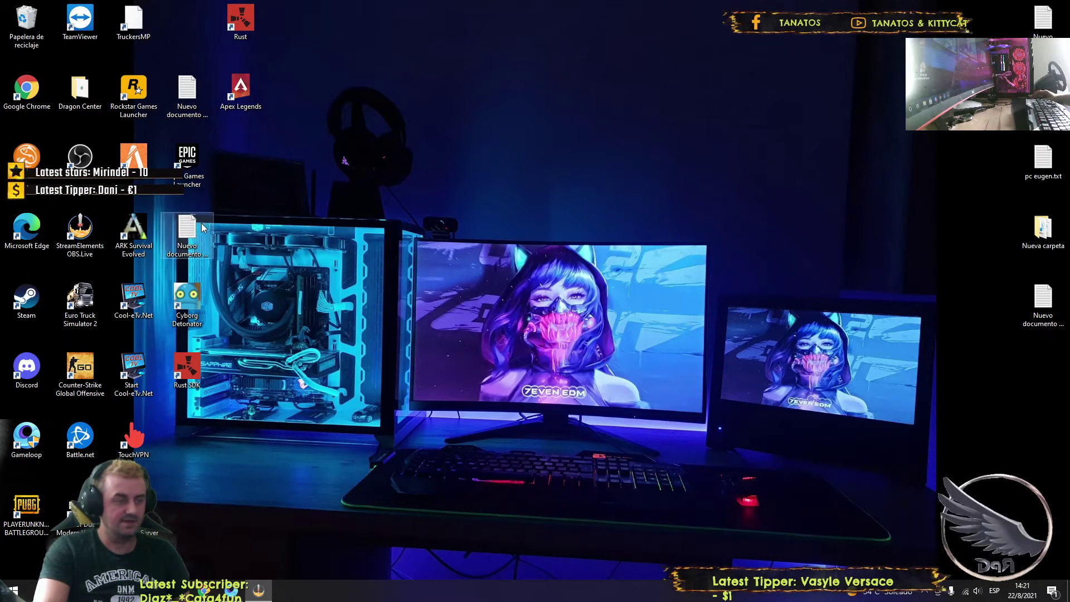
# - Move the text document, Epic Games Launcher, second document, Cyborg Detonator and Rust SDK icons up to fill the fourth desktop column
pyautogui.moveTo(189, 92); pyautogui.dragTo(192, 28)
pyautogui.moveTo(188, 159); pyautogui.dragTo(188, 92)
pyautogui.moveTo(188, 229); pyautogui.dragTo(186, 167)
pyautogui.moveTo(184, 282); pyautogui.dragTo(187, 234)
pyautogui.moveTo(191, 359); pyautogui.dragTo(191, 296)
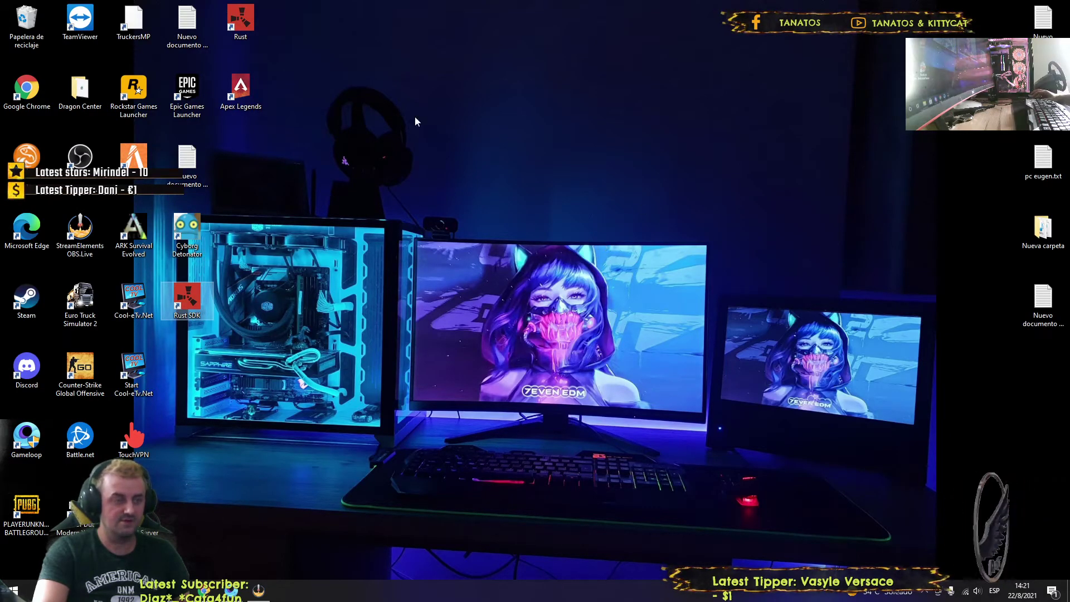
pyautogui.moveTo(190, 414); pyautogui.dragTo(22, 11)
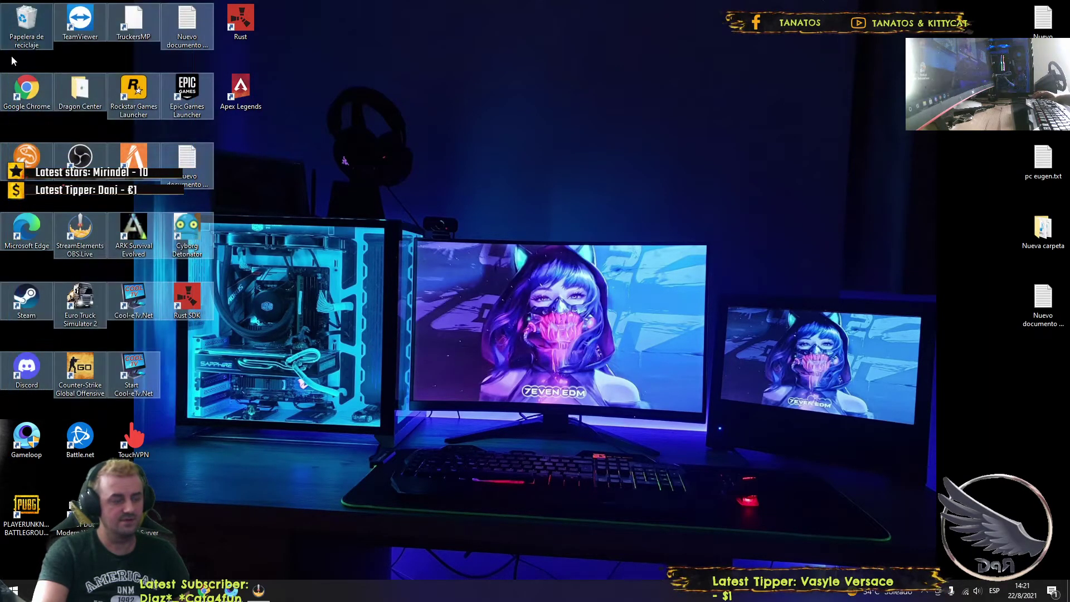
pyautogui.click(219, 438)
pyautogui.moveTo(186, 538); pyautogui.dragTo(11, 8)
pyautogui.click(267, 180)
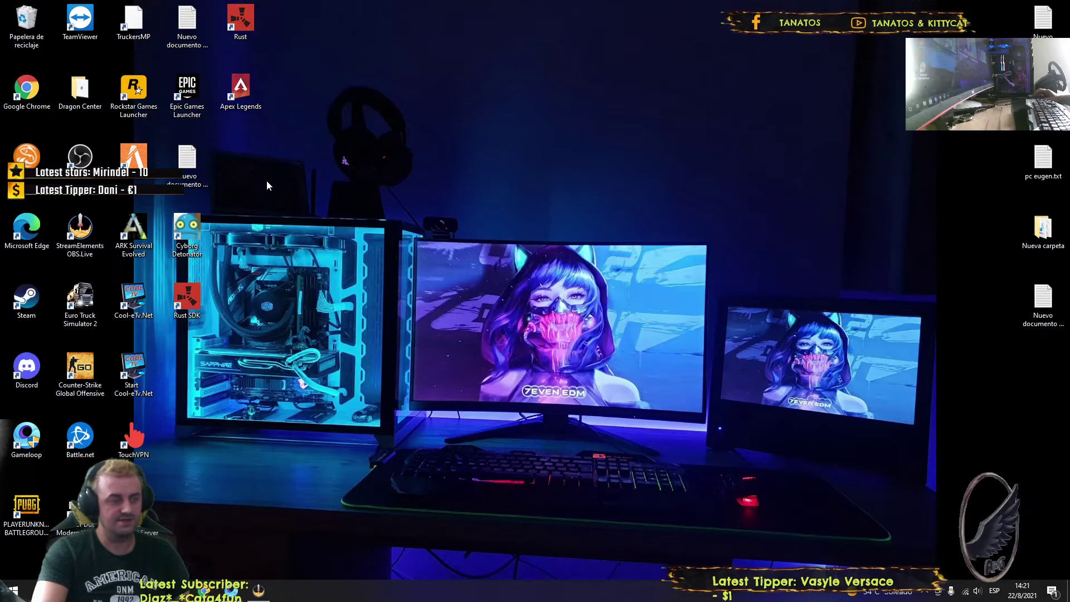
pyautogui.moveTo(254, 531); pyautogui.dragTo(1, 2)
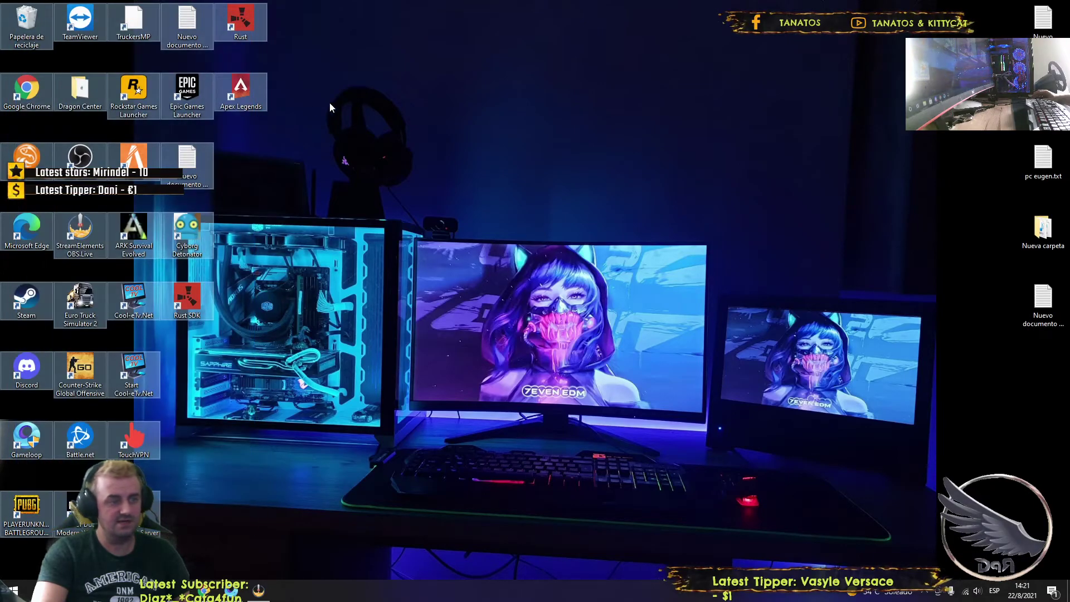
pyautogui.click(359, 129)
pyautogui.moveTo(288, 559); pyautogui.dragTo(11, 273)
pyautogui.moveTo(20, 104); pyautogui.dragTo(190, 449)
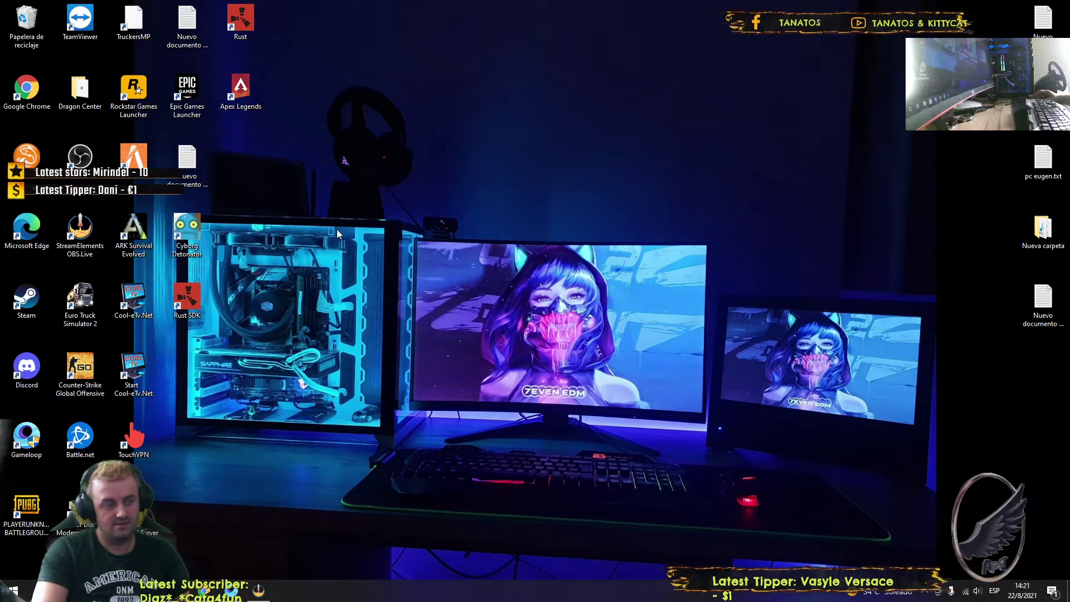
pyautogui.moveTo(221, 542); pyautogui.dragTo(26, 3)
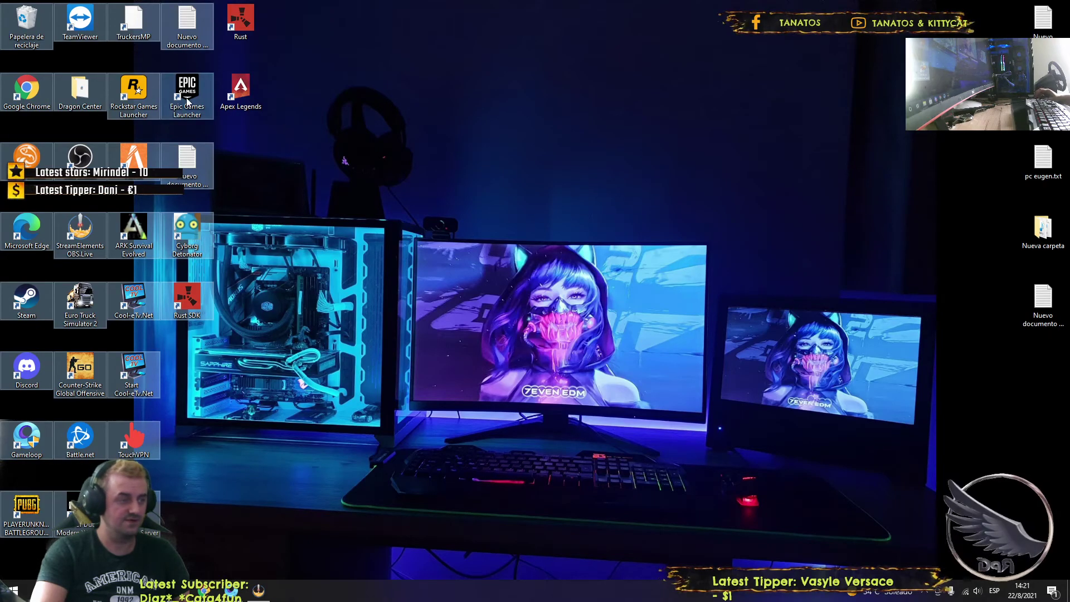
pyautogui.click(345, 131)
pyautogui.moveTo(311, 10); pyautogui.dragTo(1, 537)
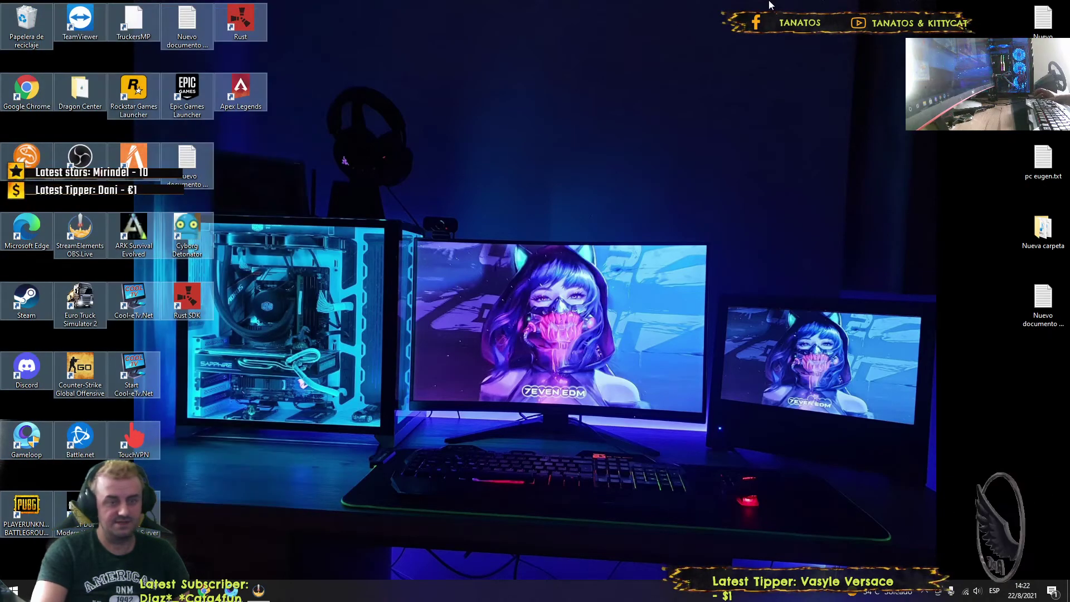
pyautogui.click(546, 180)
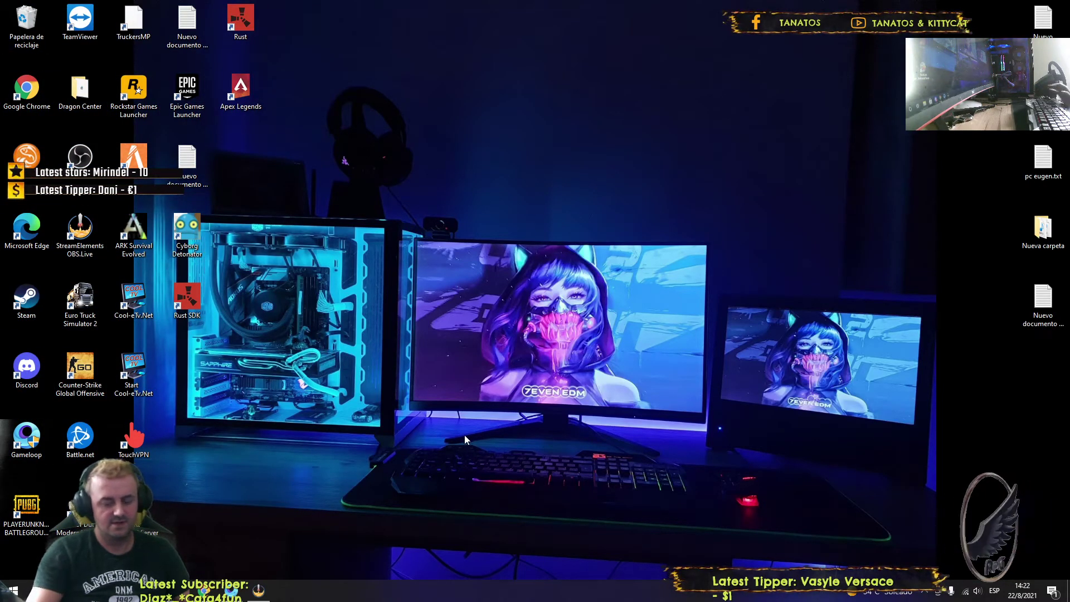